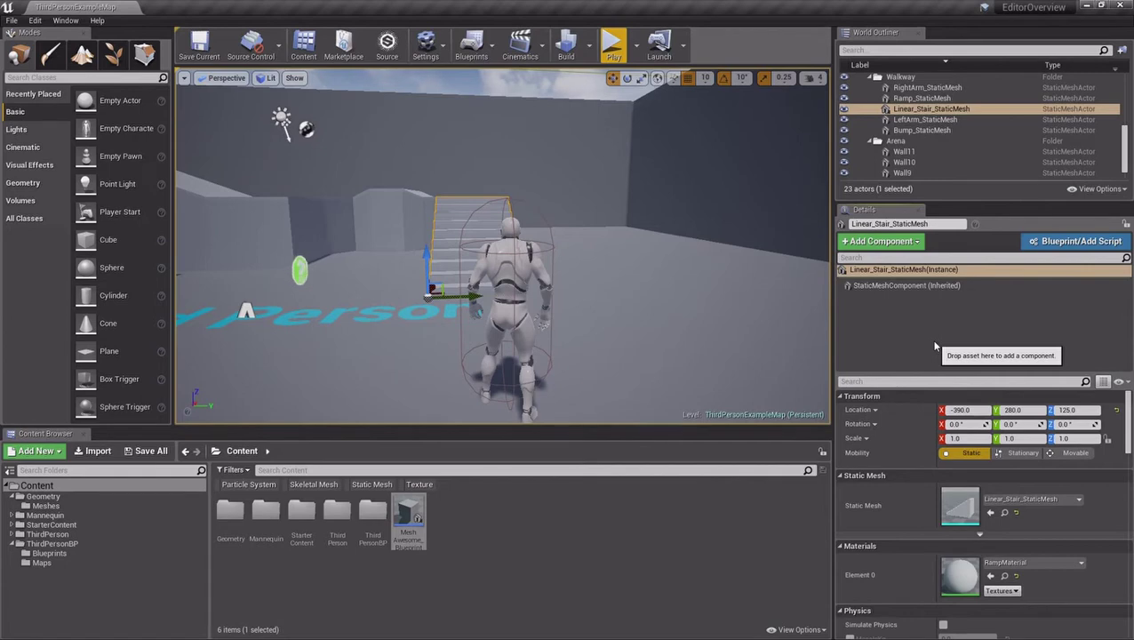
- Add a Point Light component under the selected staircase's StaticMeshComponent, keeping the default component name
{"action": "mouse_move", "coordinate": [925, 458]}
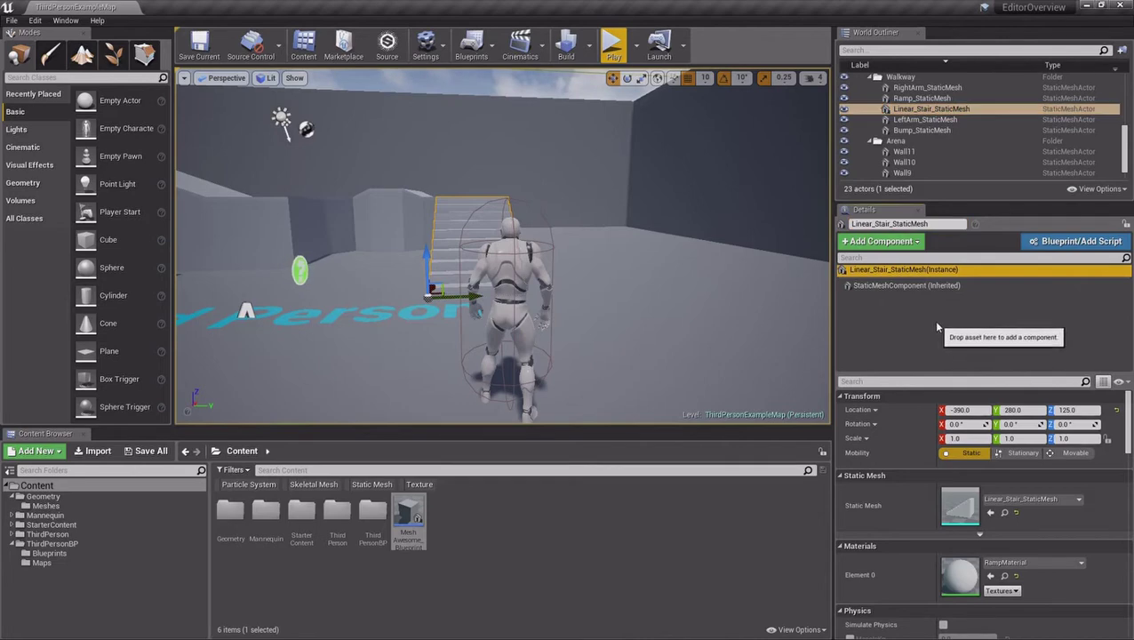
{"action": "left_click", "coordinate": [945, 269]}
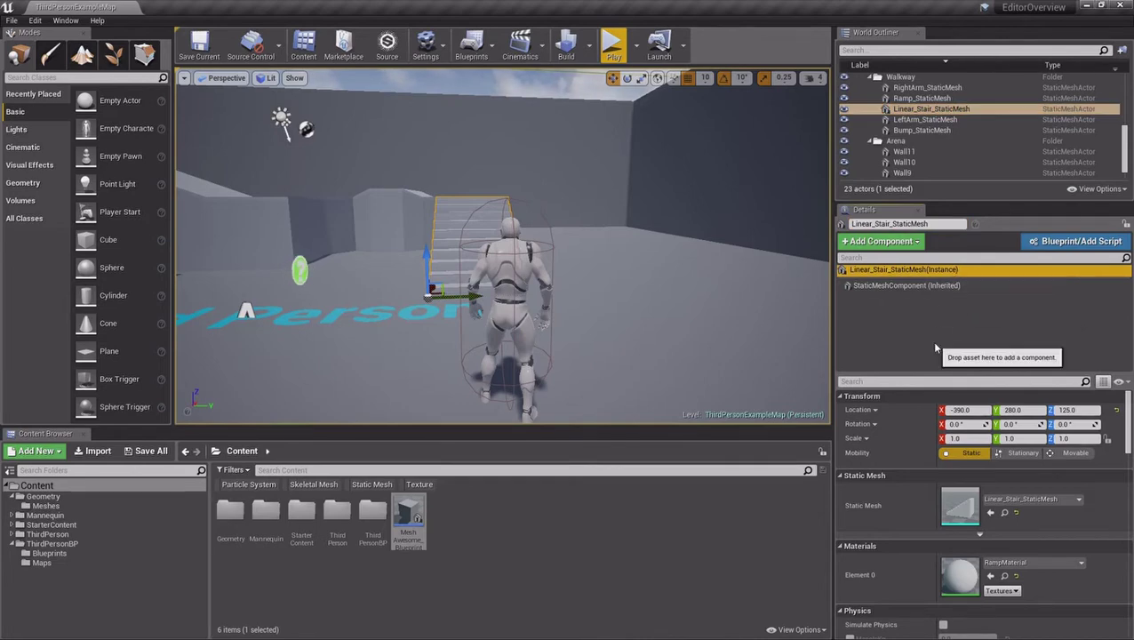
{"action": "left_click", "coordinate": [893, 286]}
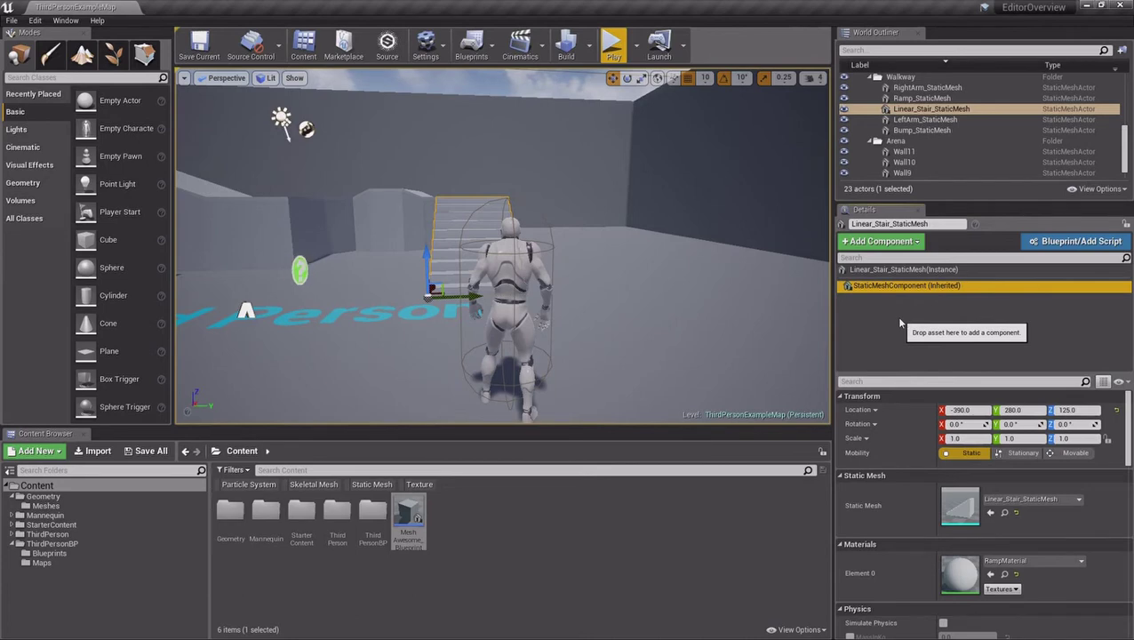
{"action": "left_click", "coordinate": [880, 241]}
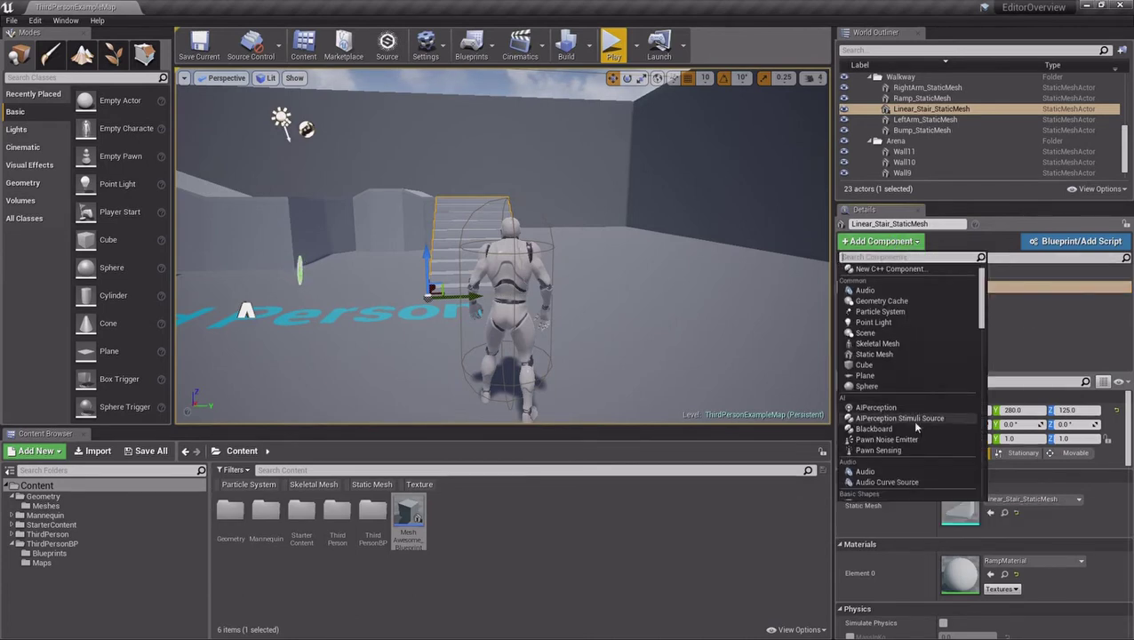
{"action": "scroll", "coordinate": [911, 411], "scroll_direction": "up", "scroll_amount": 1}
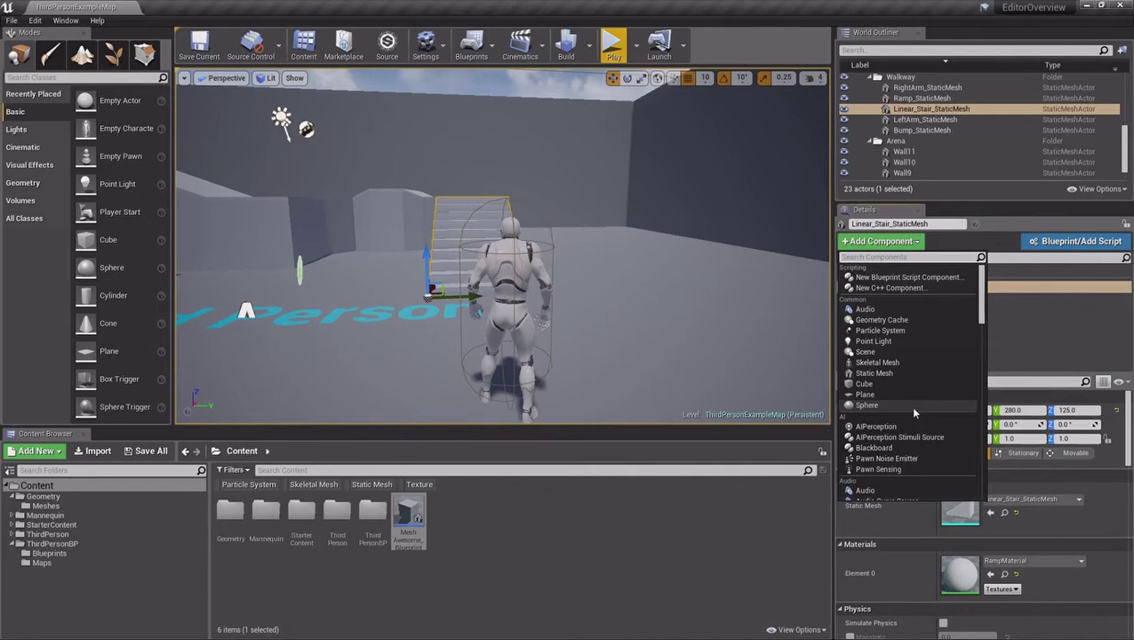
{"action": "left_click", "coordinate": [874, 340]}
{"action": "key", "text": "Return"}
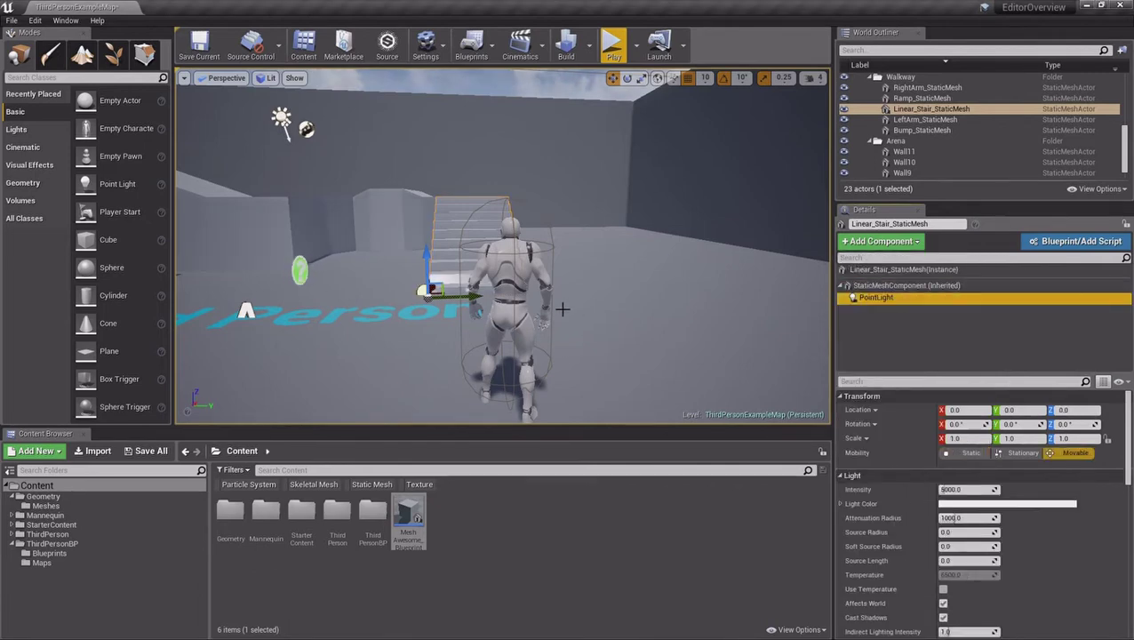
- Duplicate the point light component to about X 160, Y 180, Z 150 beside the stairs and delete the copy
{"action": "key", "text": "f"}
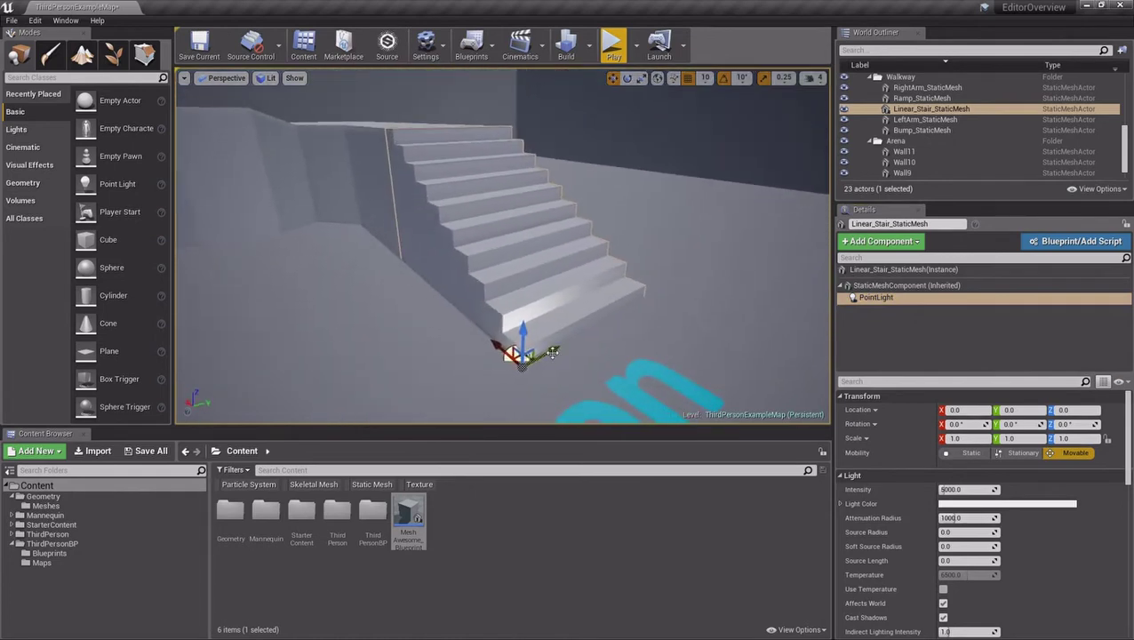
{"action": "left_click_drag", "start_coordinate": [552, 353], "coordinate": [622, 145], "text": "alt"}
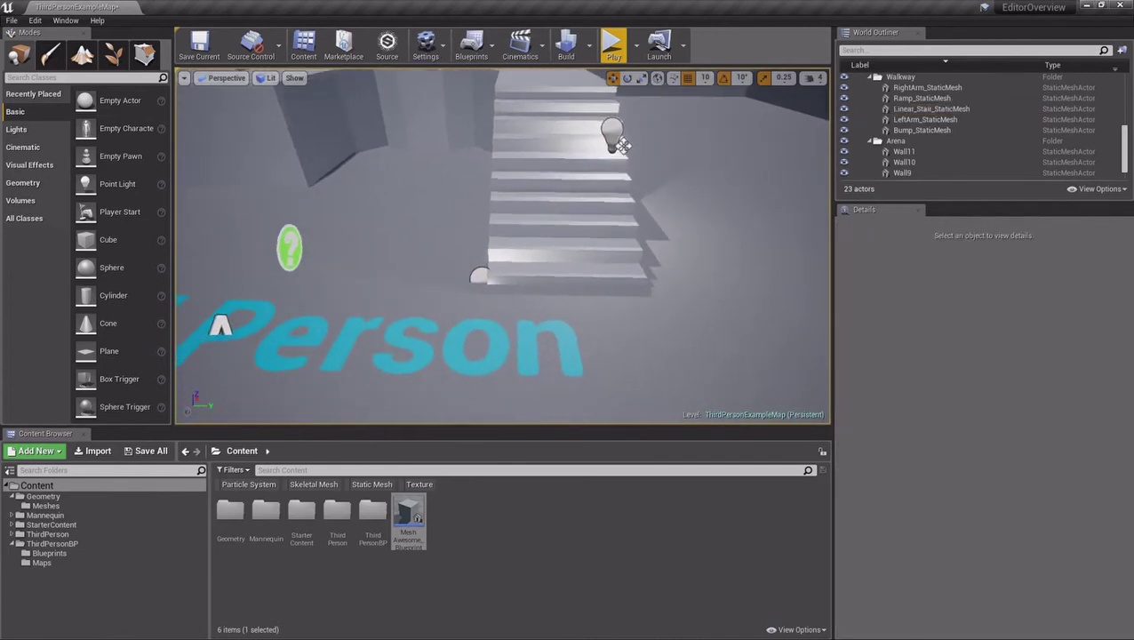
{"action": "left_click", "coordinate": [556, 269]}
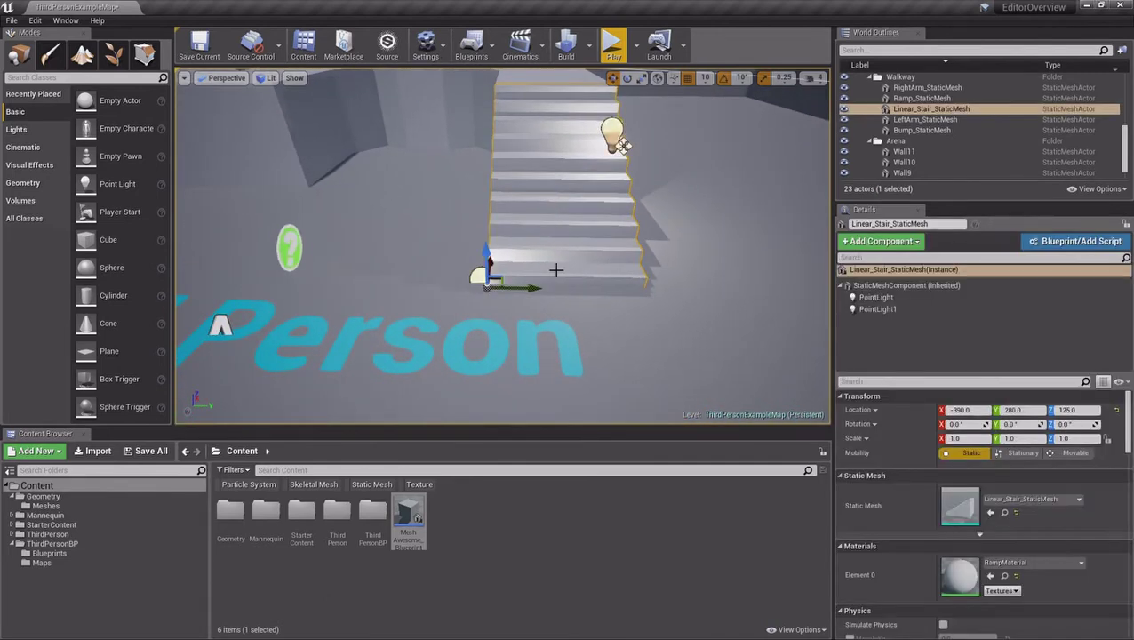
{"action": "left_click", "coordinate": [877, 309]}
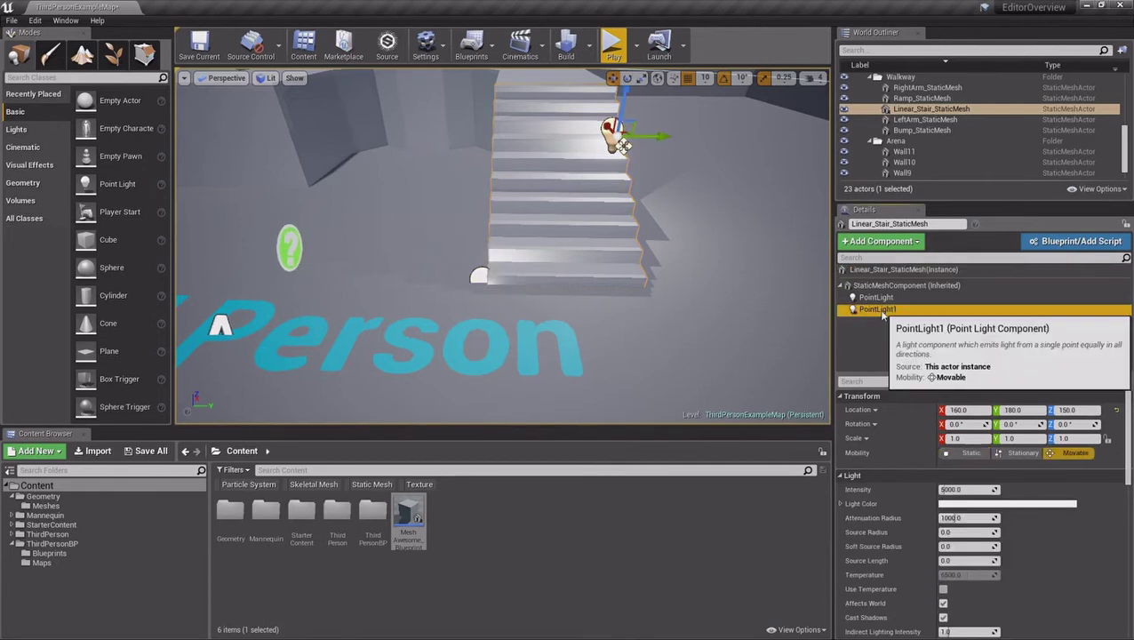
{"action": "key", "text": "Delete"}
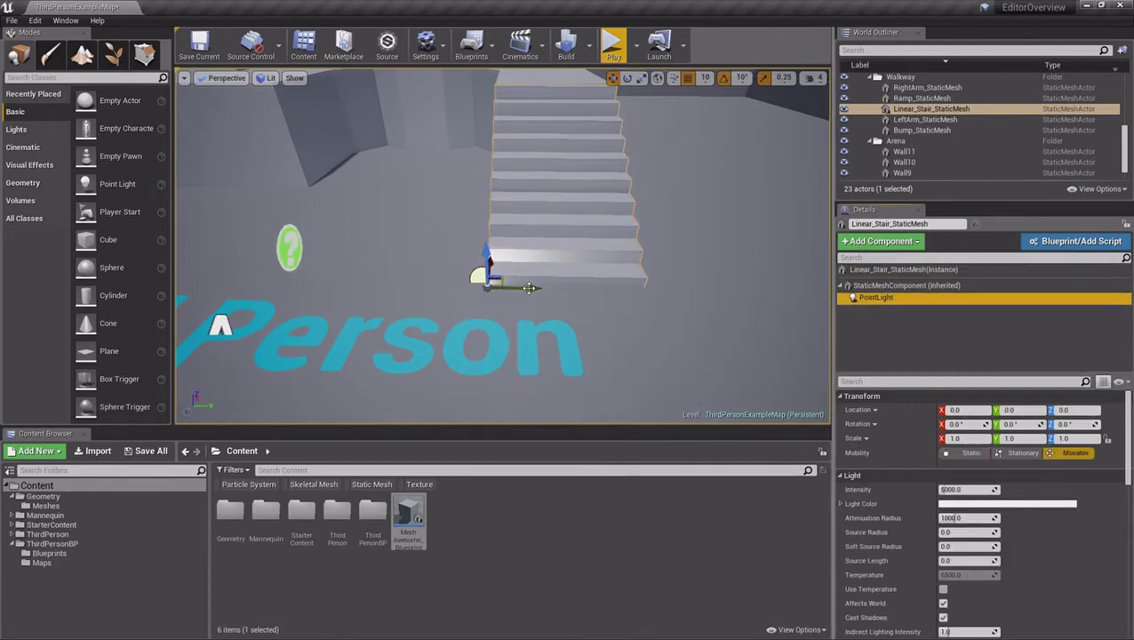
- Move the remaining point light to the top of the stairs at about X 300, Y 110, Z 240
{"action": "left_click_drag", "start_coordinate": [529, 287], "coordinate": [558, 78]}
{"action": "right_click_drag", "start_coordinate": [602, 223], "coordinate": [543, 226]}
{"action": "left_click_drag", "start_coordinate": [548, 113], "coordinate": [551, 88]}
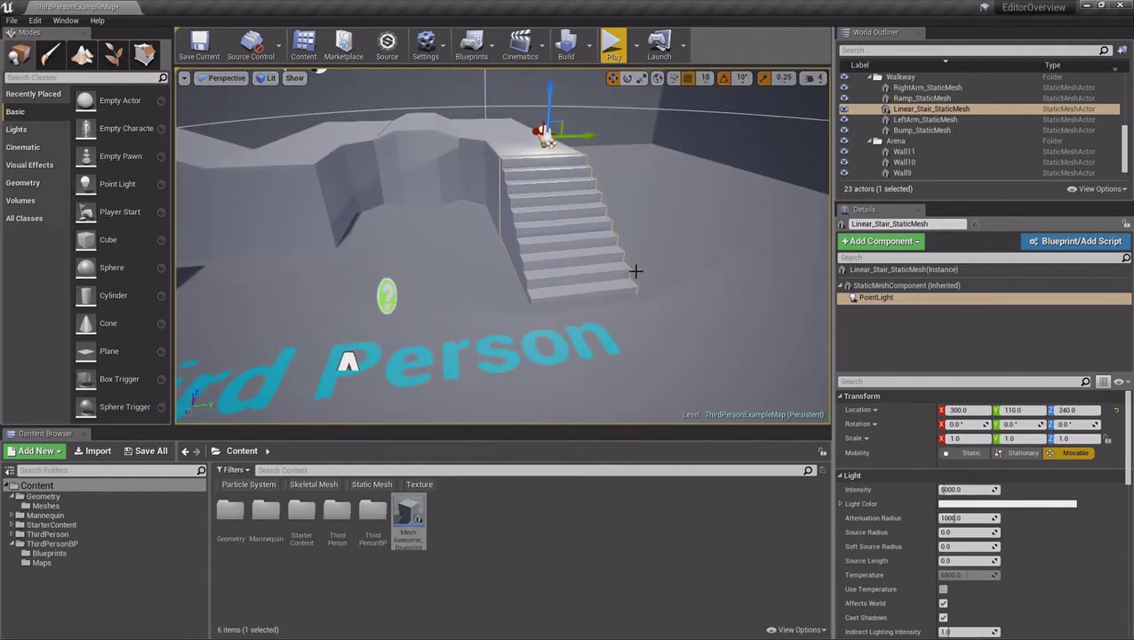
{"action": "key", "text": "Escape"}
- Convert the staircase actor into a Blueprint named Linear_Stair_StaticMesh_Blueprint in the Content folder
{"action": "right_click_drag", "start_coordinate": [658, 266], "coordinate": [604, 259]}
{"action": "left_click", "coordinate": [571, 265]}
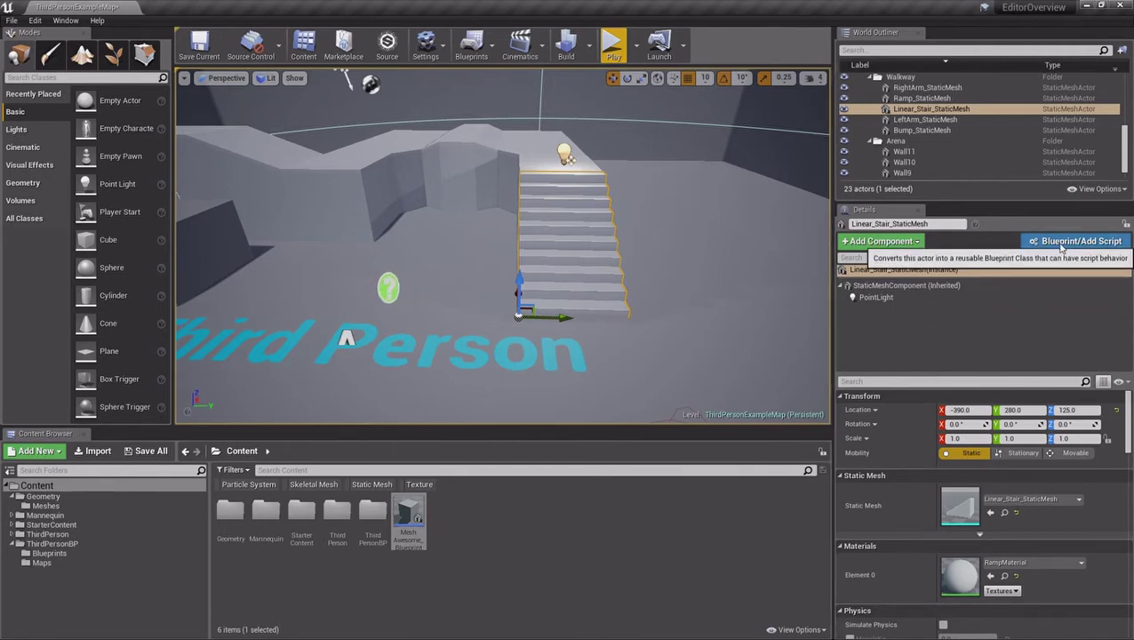
{"action": "left_click", "coordinate": [1062, 242]}
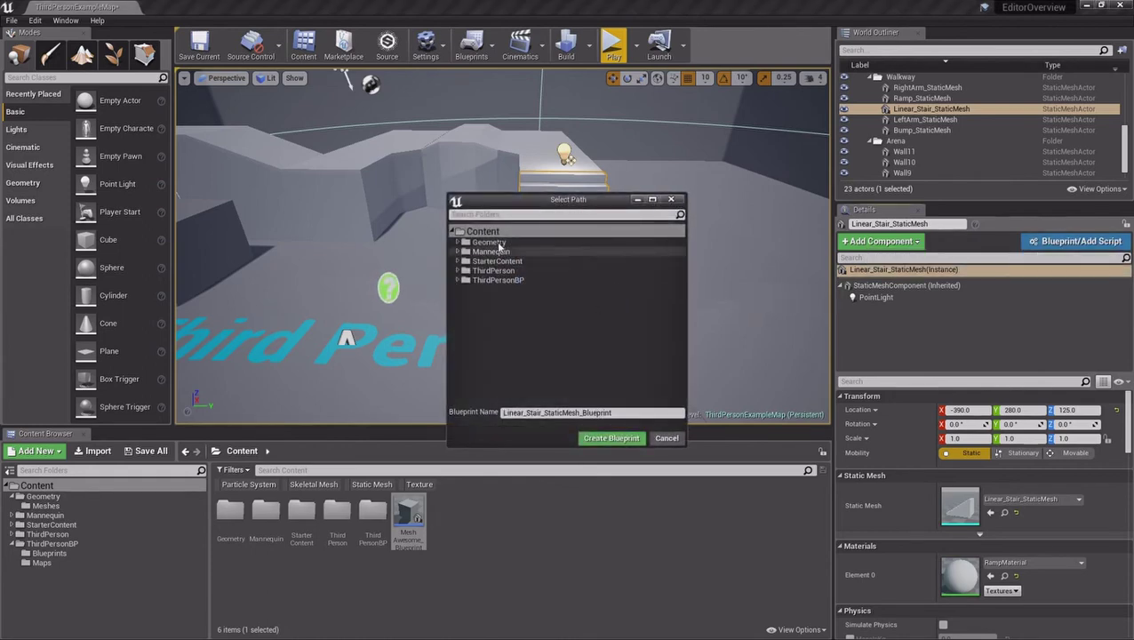
{"action": "left_click", "coordinate": [489, 231]}
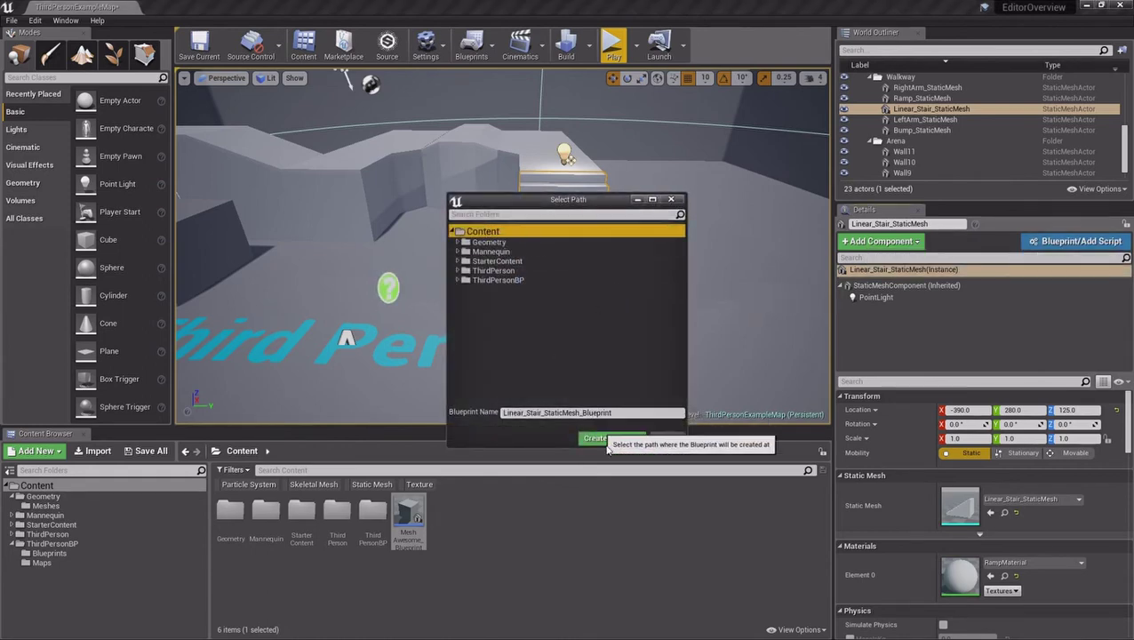
{"action": "left_click", "coordinate": [611, 438]}
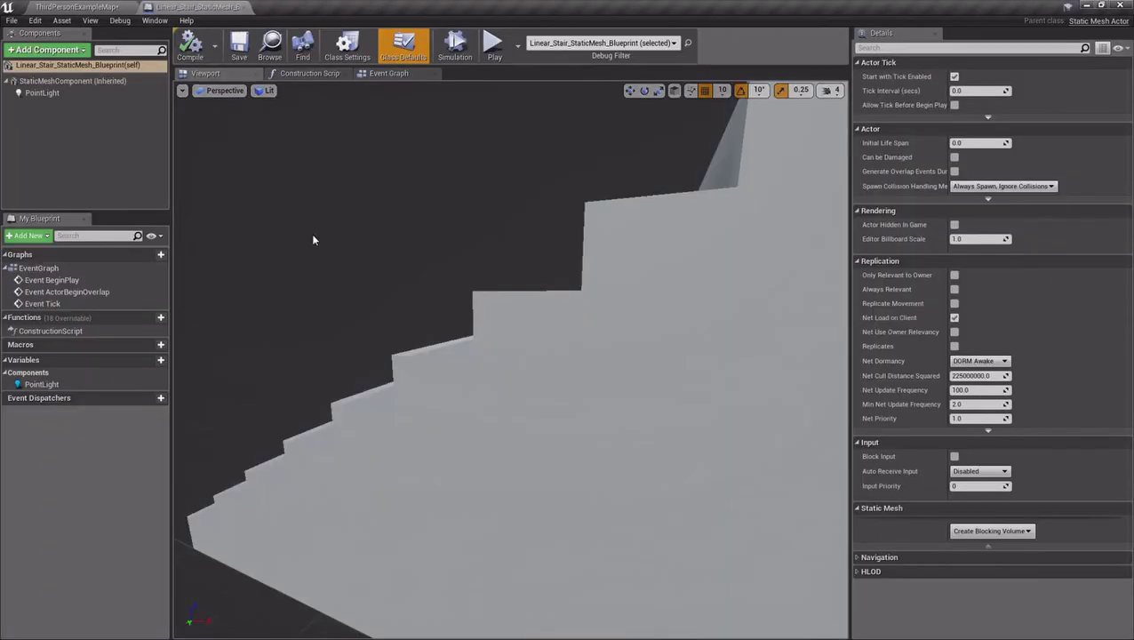
- Inspect the static mesh and point light components in the staircase Blueprint's viewport, and close the Blueprint editor
{"action": "scroll", "coordinate": [330, 259], "scroll_direction": "up", "scroll_amount": 3}
{"action": "scroll", "coordinate": [323, 265], "scroll_direction": "up", "scroll_amount": 3}
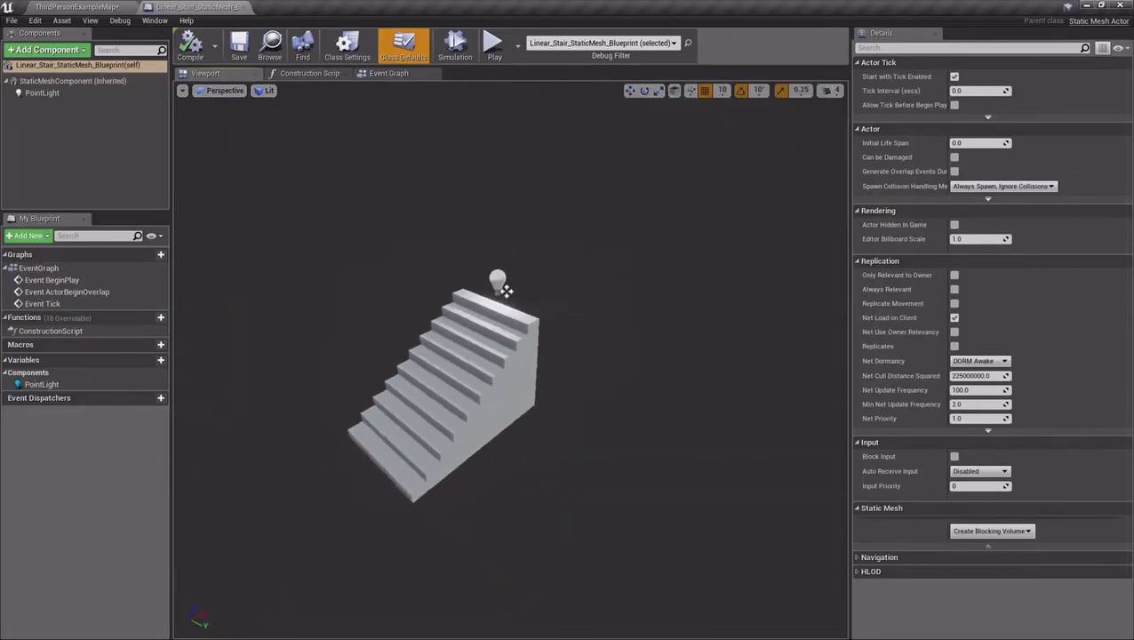
{"action": "left_click", "coordinate": [56, 81]}
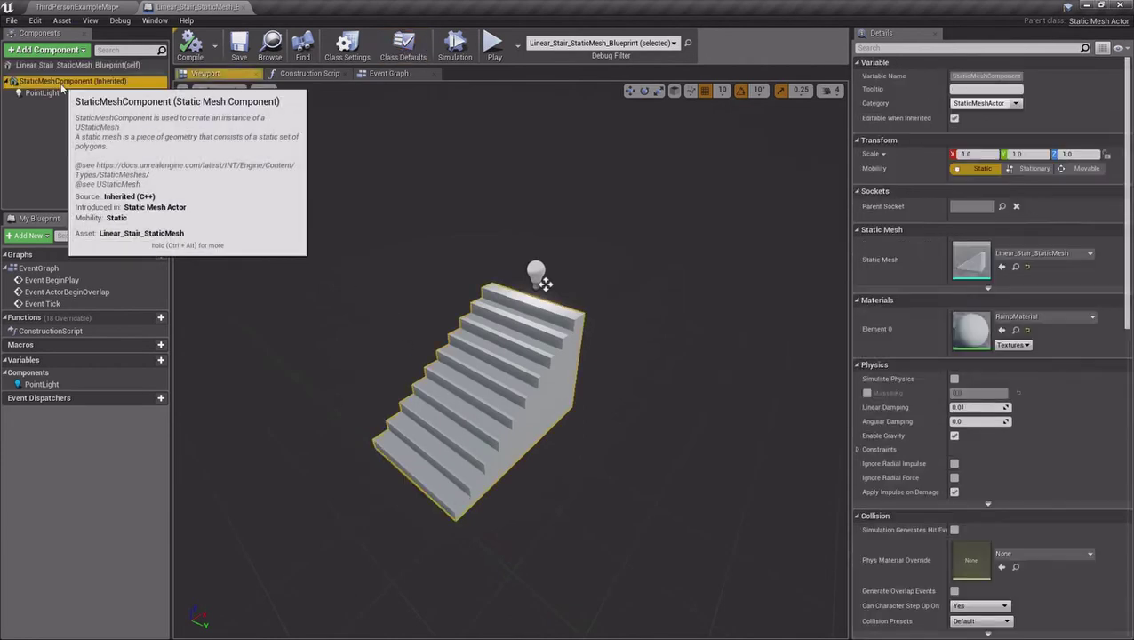
{"action": "left_click", "coordinate": [42, 93]}
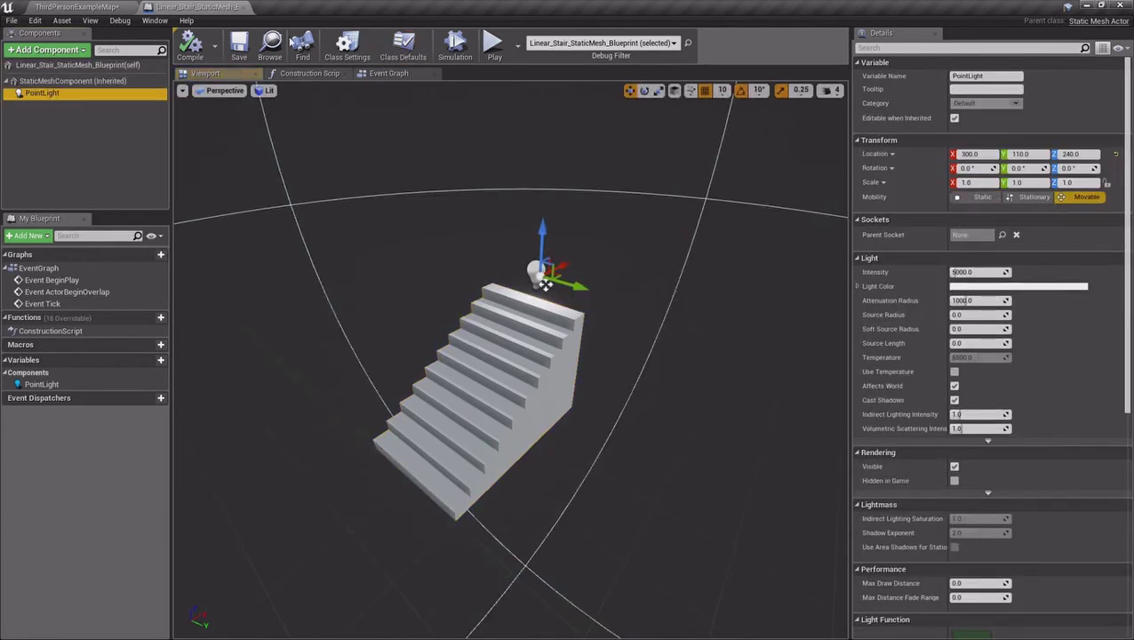
{"action": "left_click", "coordinate": [250, 6]}
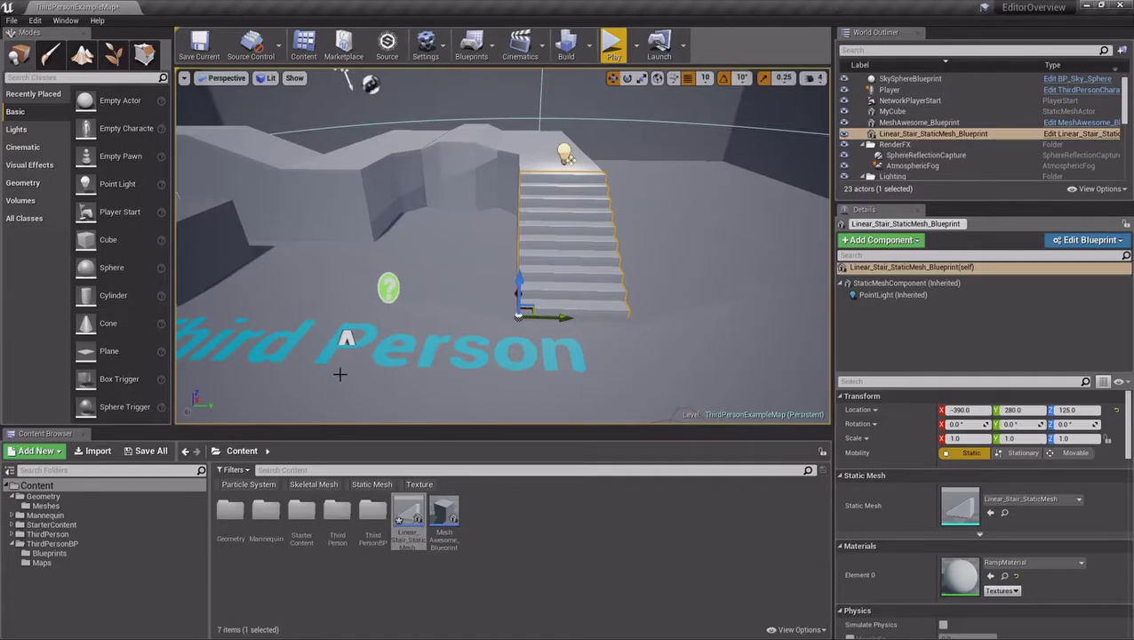
- Check the inherited point light on the staircase actor and move the whole staircase along Y to 290
{"action": "left_click", "coordinate": [893, 295]}
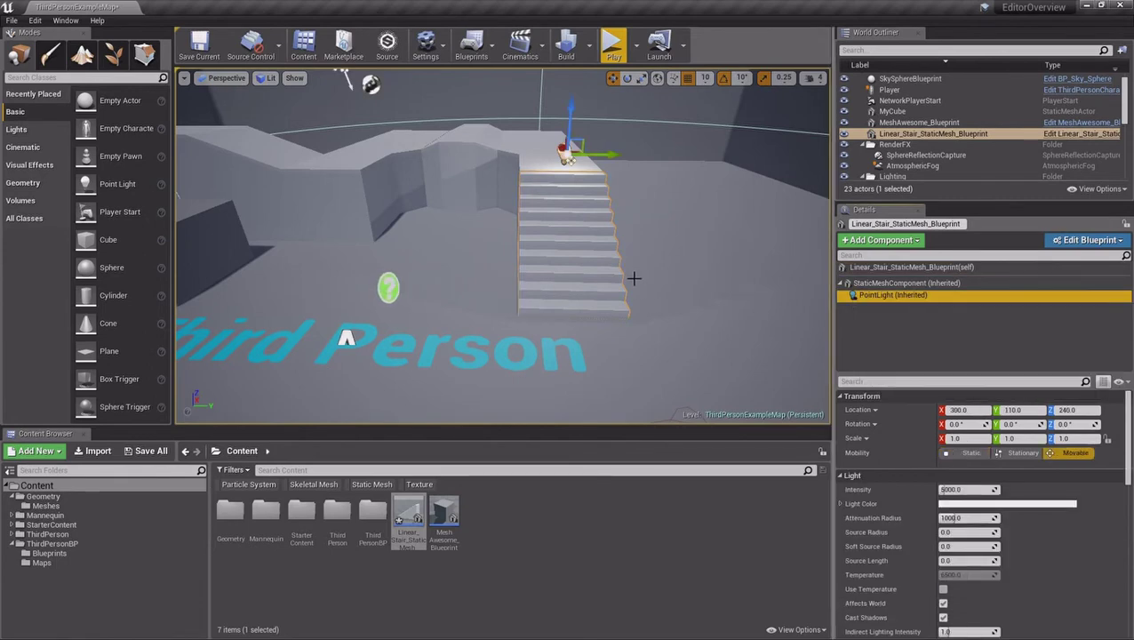
{"action": "left_click", "coordinate": [569, 267]}
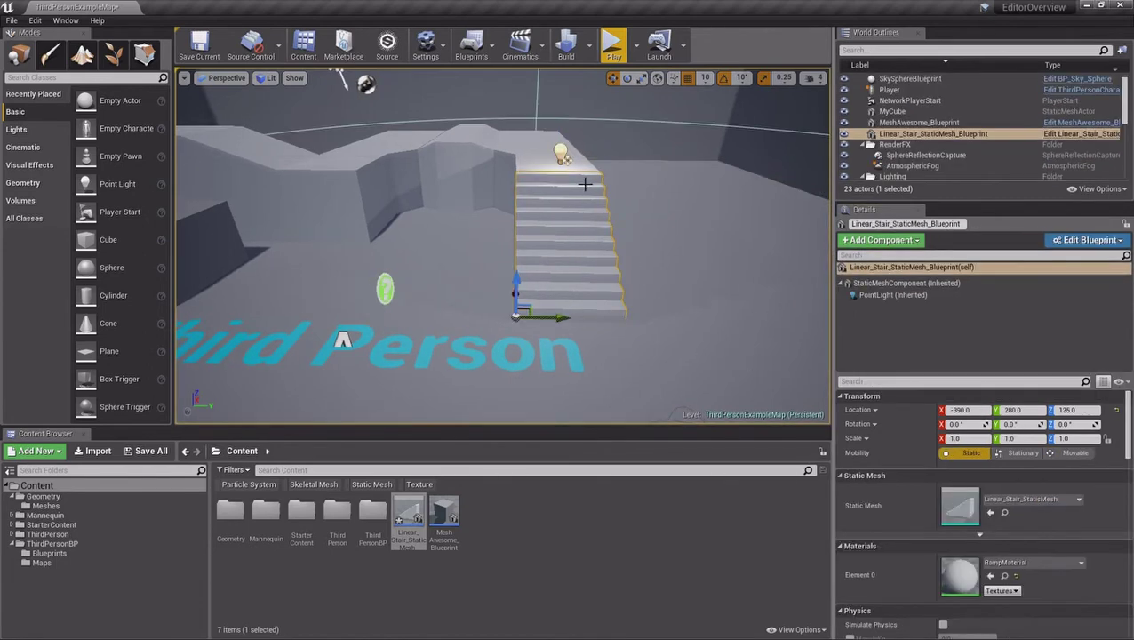
{"action": "left_click_drag", "start_coordinate": [562, 315], "coordinate": [522, 316]}
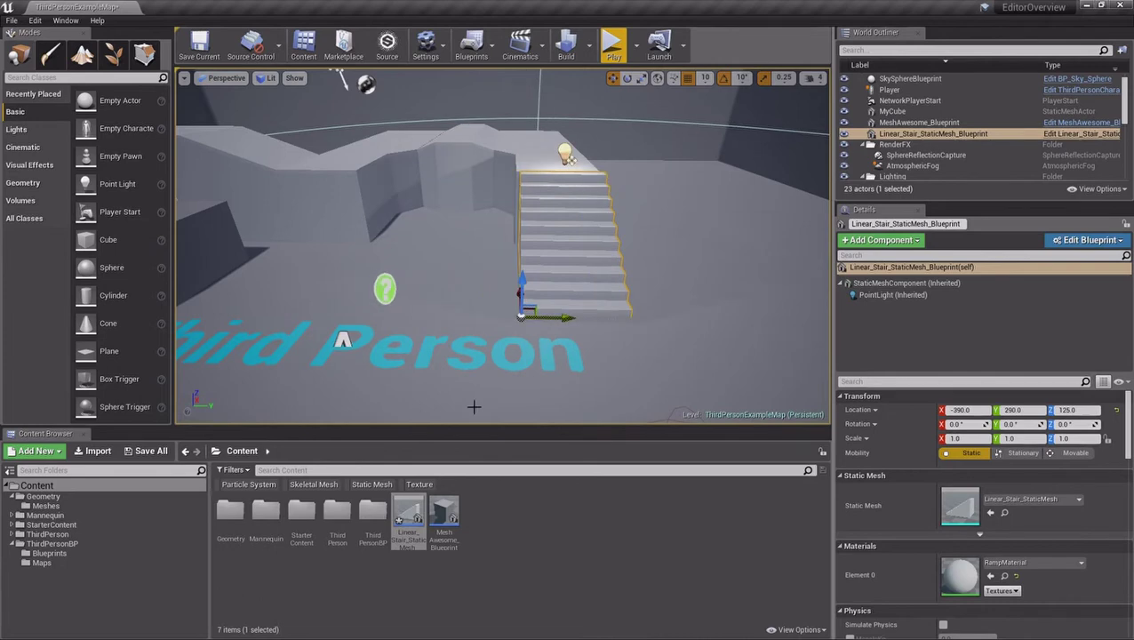
- Place another instance of the staircase Blueprint on the floor beside the stairs and delete it
{"action": "left_click_drag", "start_coordinate": [443, 512], "coordinate": [443, 520]}
{"action": "left_click_drag", "start_coordinate": [407, 513], "coordinate": [719, 334]}
{"action": "key", "text": "Delete"}
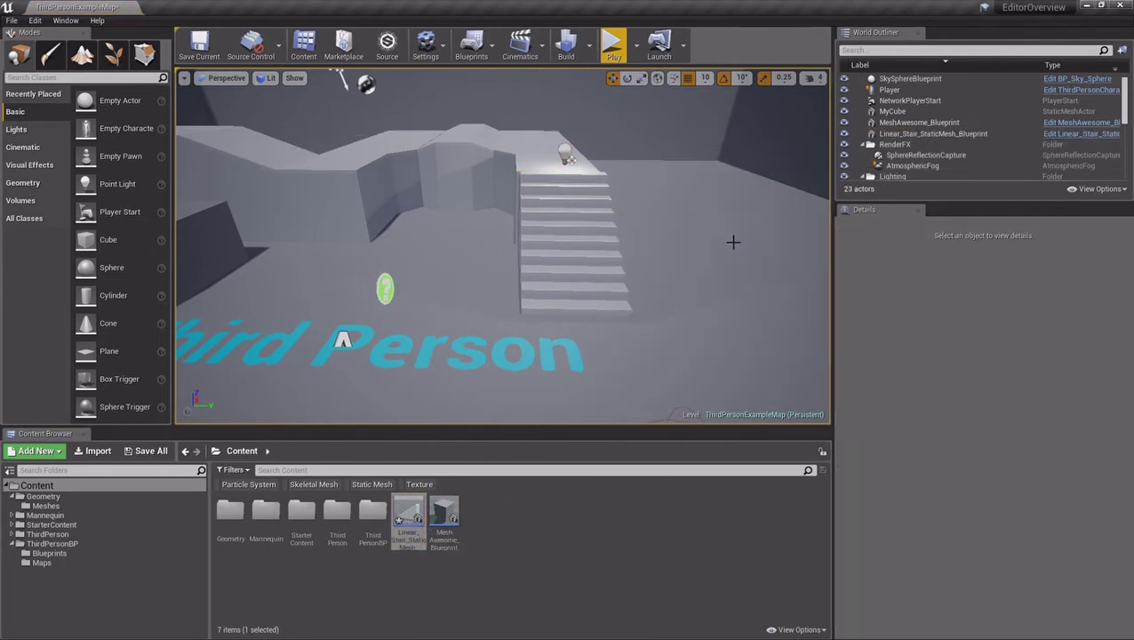
- Open the player character's Blueprint in the Blueprint editor, look over its Event Graph, and close it
{"action": "left_click", "coordinate": [578, 251]}
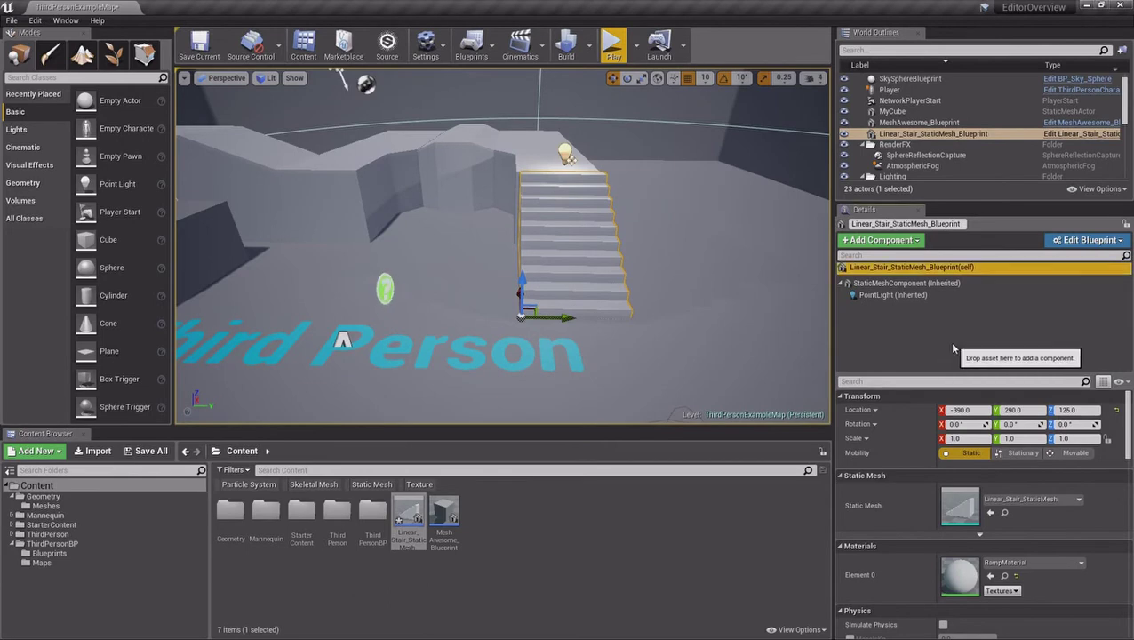
{"action": "right_click_drag", "start_coordinate": [502, 267], "coordinate": [569, 347]}
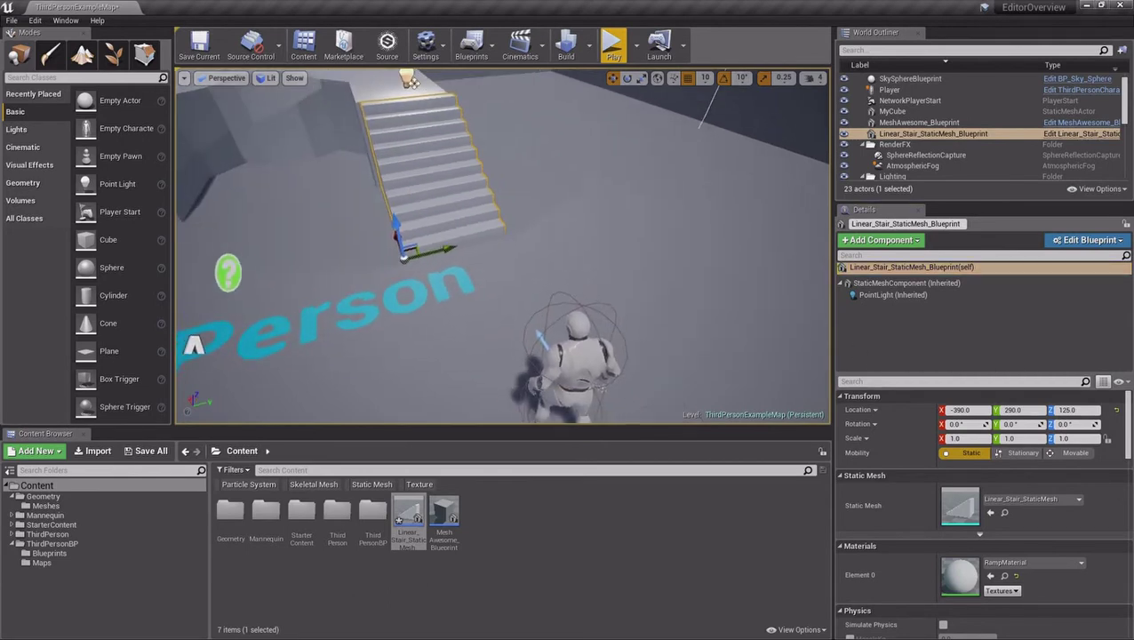
{"action": "left_click", "coordinate": [573, 342]}
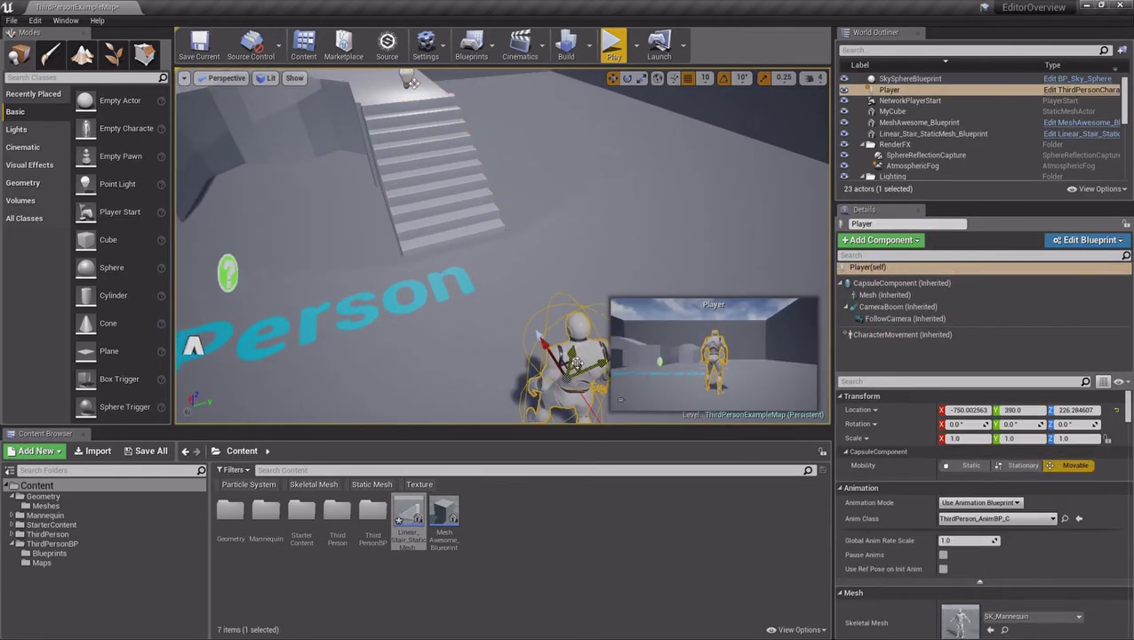
{"action": "left_click", "coordinate": [1076, 242]}
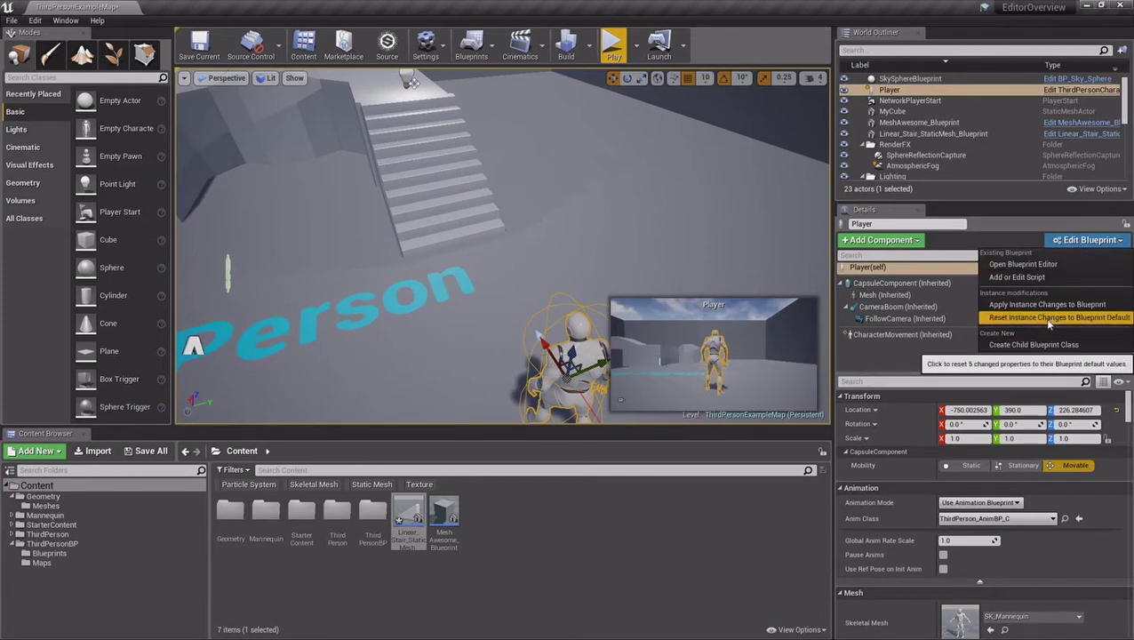
{"action": "left_click", "coordinate": [1073, 241]}
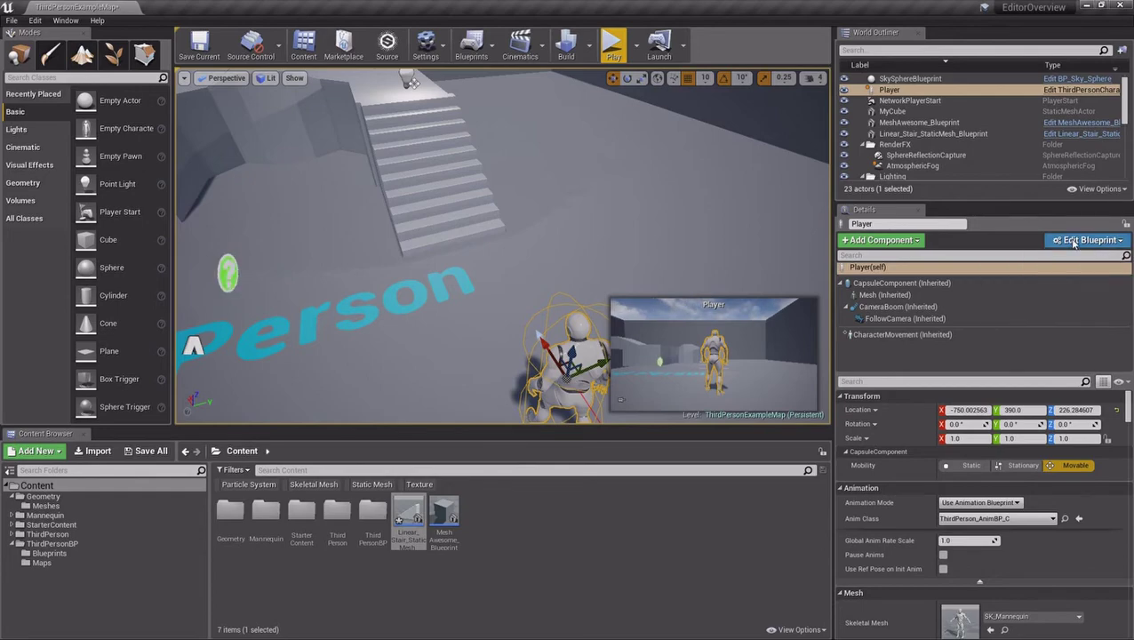
{"action": "left_click", "coordinate": [1074, 241]}
{"action": "left_click", "coordinate": [1028, 267]}
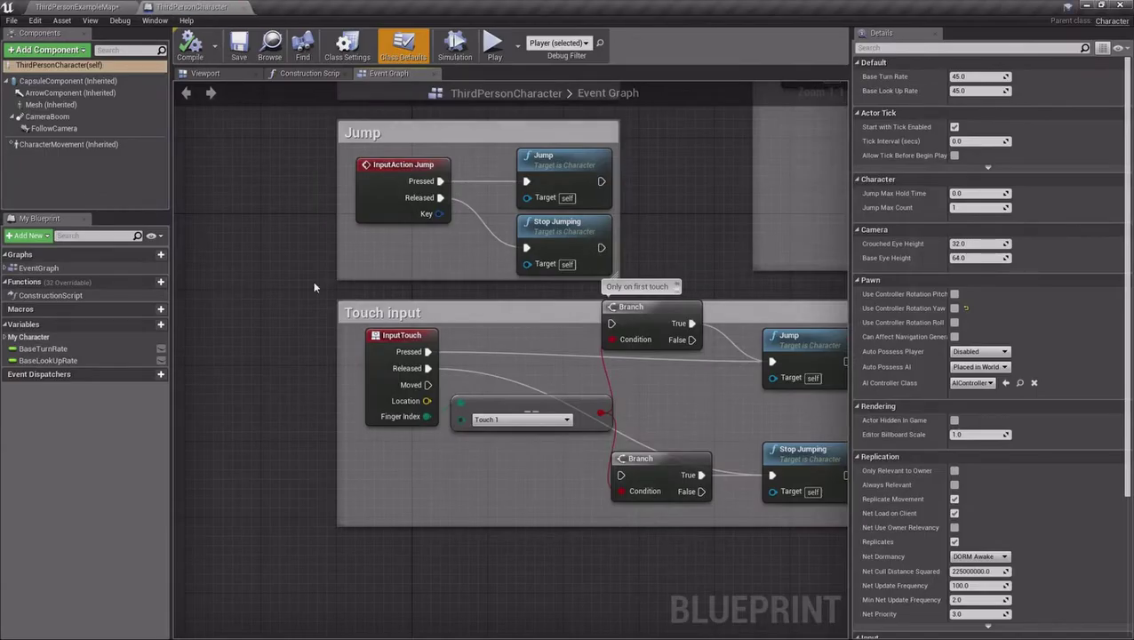
{"action": "scroll", "coordinate": [314, 287], "scroll_direction": "down", "scroll_amount": 6}
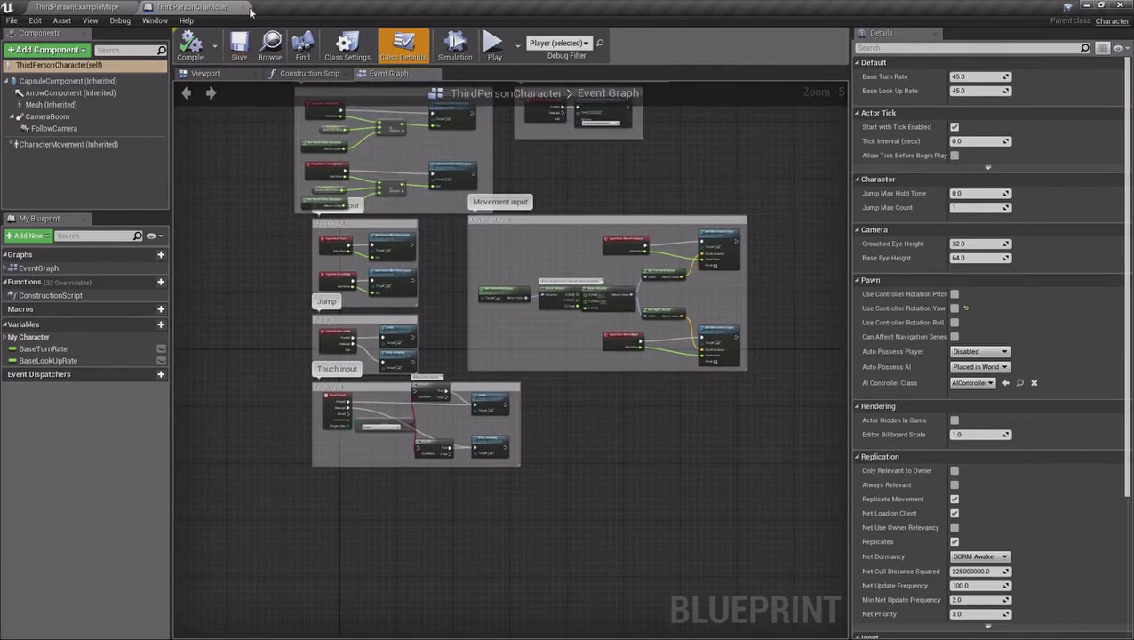
{"action": "left_click", "coordinate": [244, 7]}
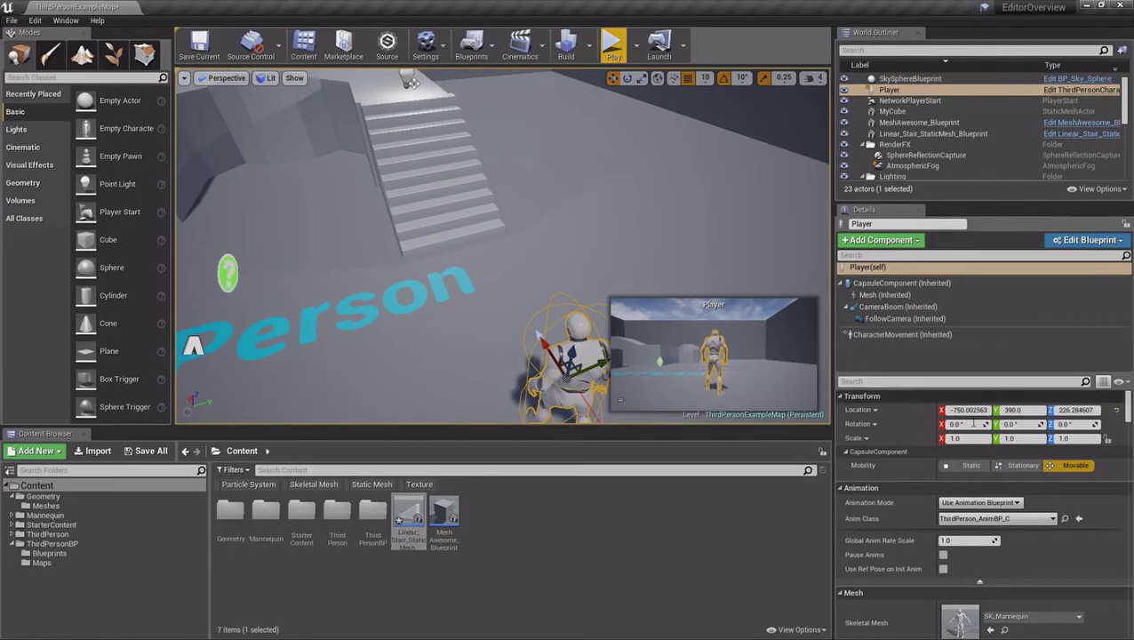
- Reset the player character's location to its default and keep it selected in the level
{"action": "scroll", "coordinate": [978, 495], "scroll_direction": "down", "scroll_amount": 1}
{"action": "scroll", "coordinate": [978, 495], "scroll_direction": "up", "scroll_amount": 1}
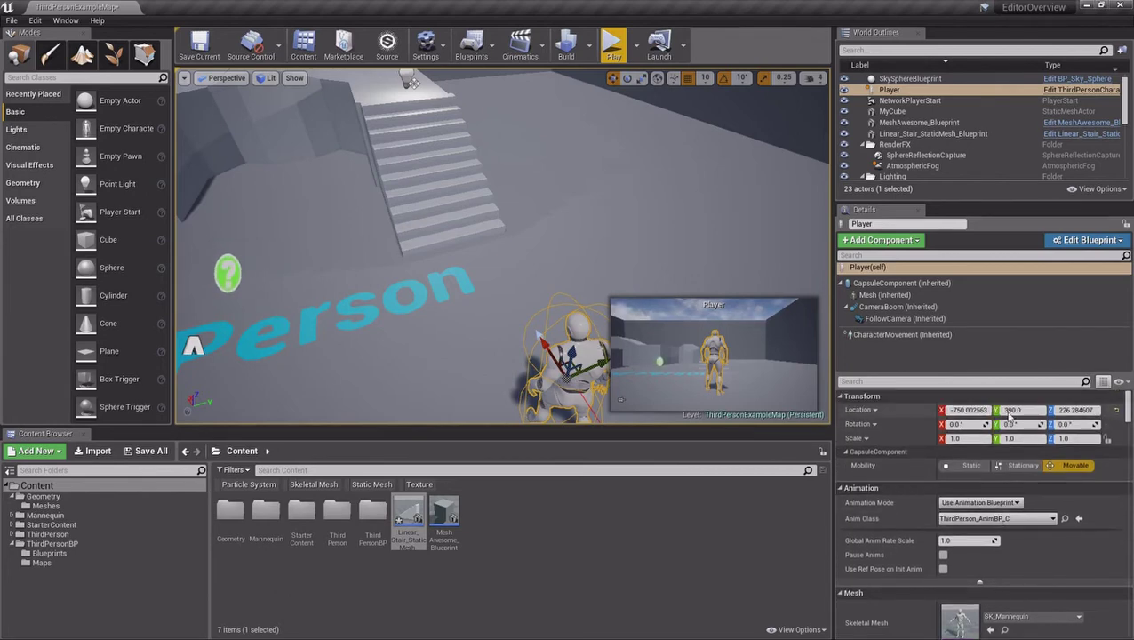
{"action": "right_click_drag", "start_coordinate": [577, 280], "coordinate": [621, 270]}
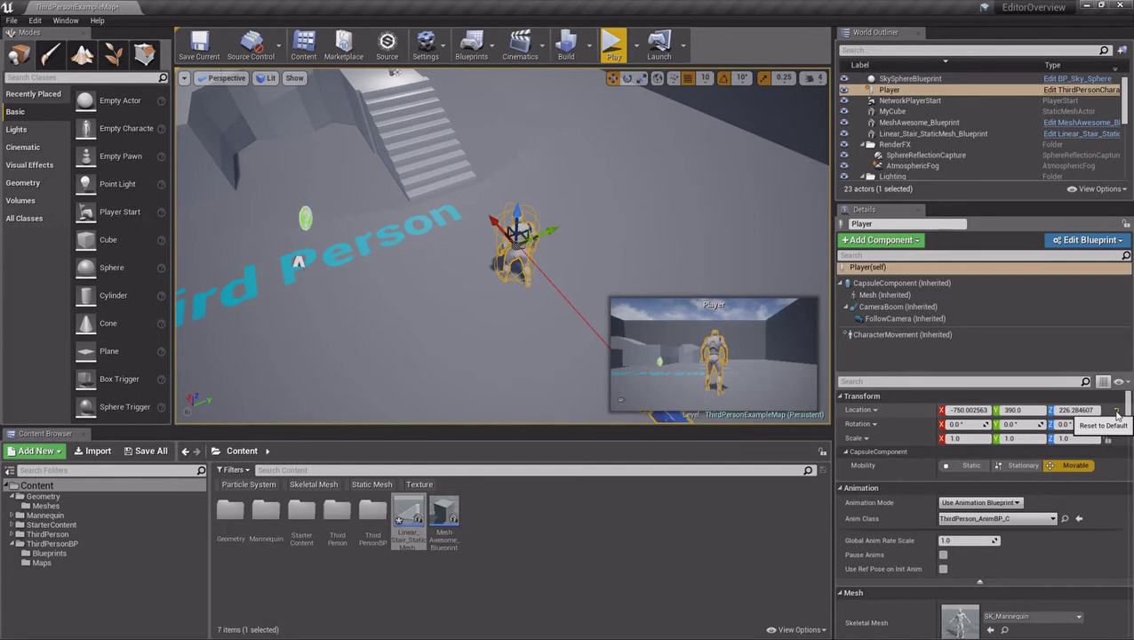
{"action": "left_click", "coordinate": [1116, 410]}
{"action": "key", "text": "f"}
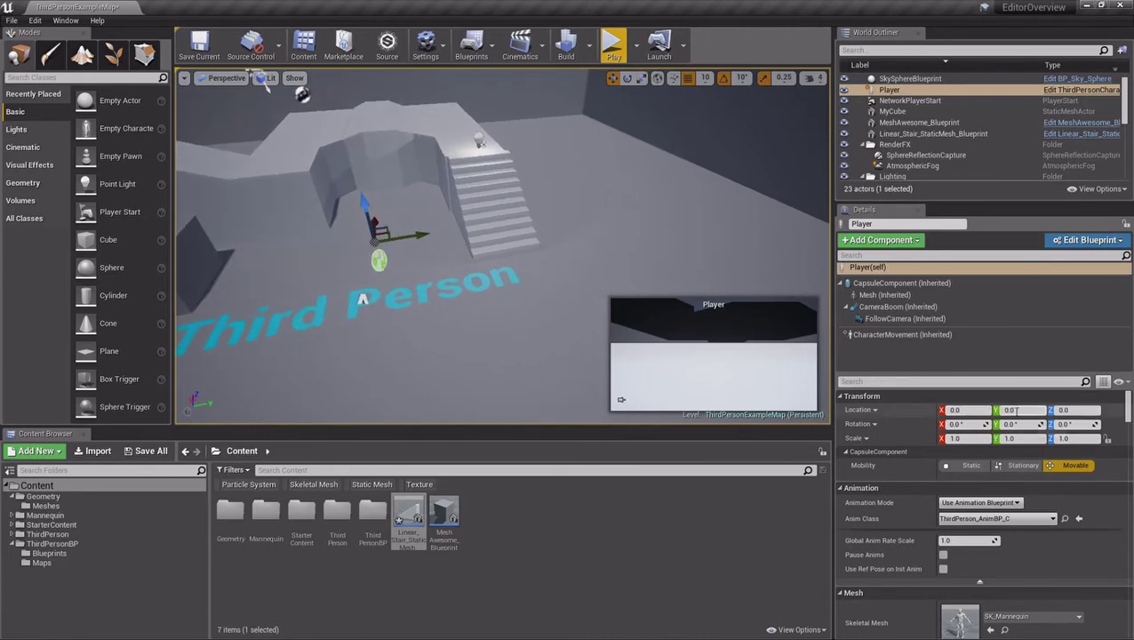
- Undo the player character's location reset and frame the character in the level view
{"action": "key", "text": "ctrl+z"}
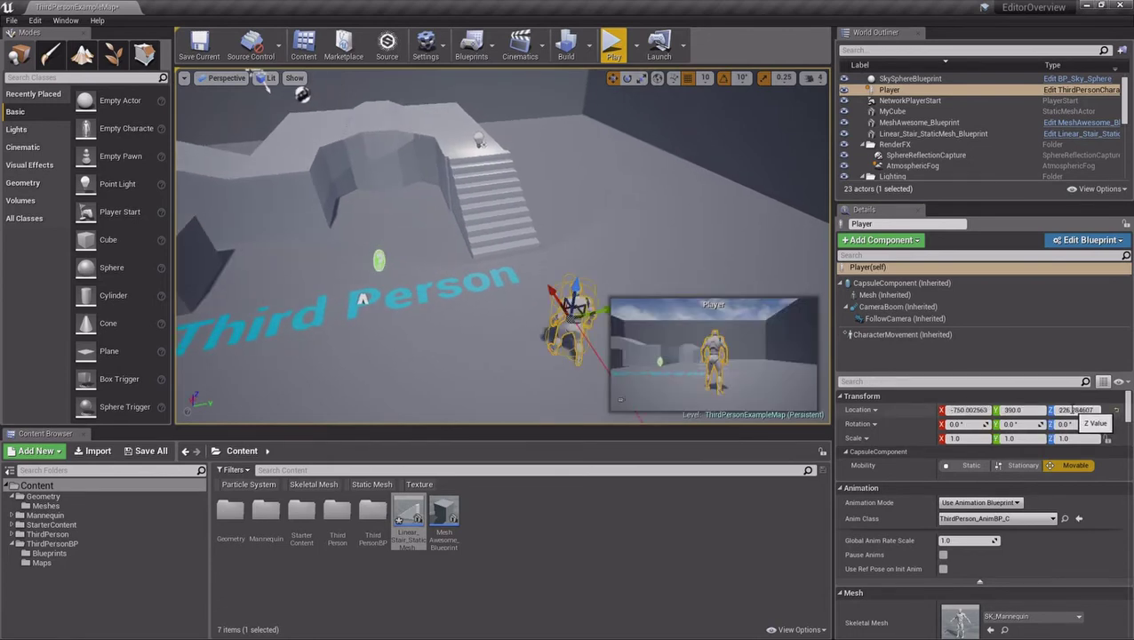
{"action": "key", "text": "f"}
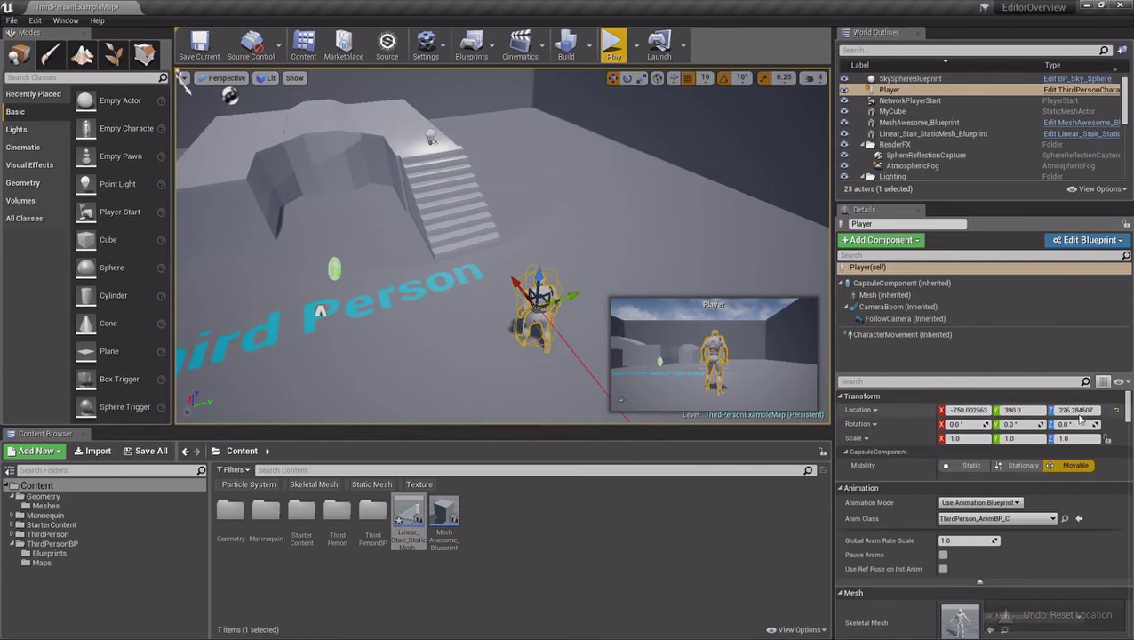
{"action": "mouse_move", "coordinate": [1126, 409]}
{"action": "left_mouse_down"}
{"action": "mouse_move", "coordinate": [1127, 455]}
{"action": "mouse_move", "coordinate": [1123, 391]}
{"action": "left_mouse_up"}
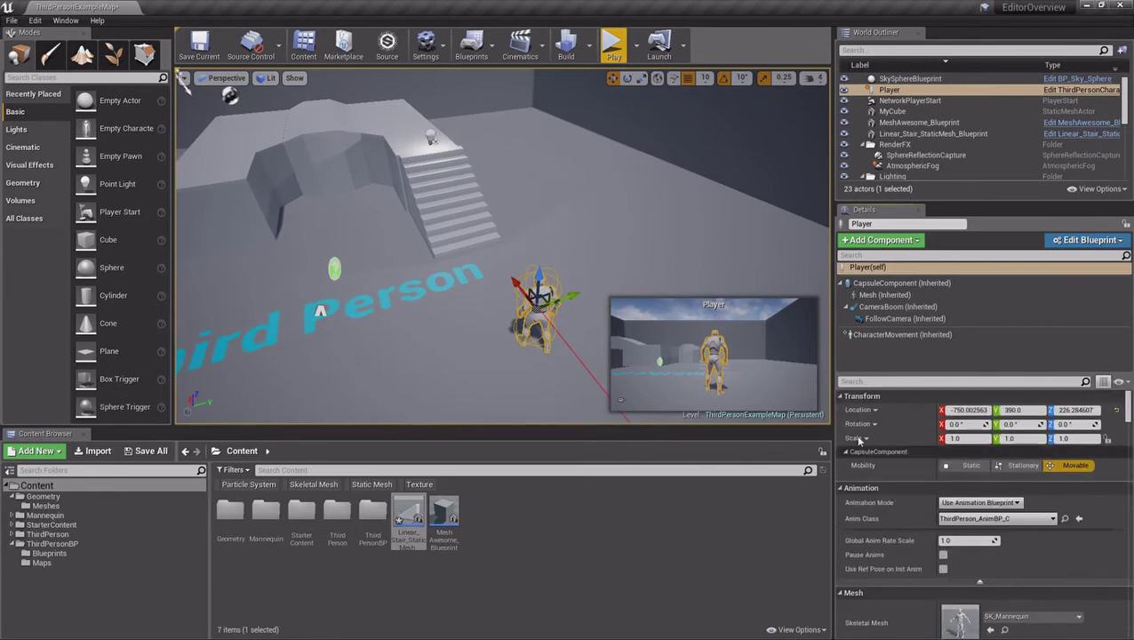
- Filter the player's details to show only modified properties, check them, and turn the filter off again
{"action": "left_click", "coordinate": [1120, 382]}
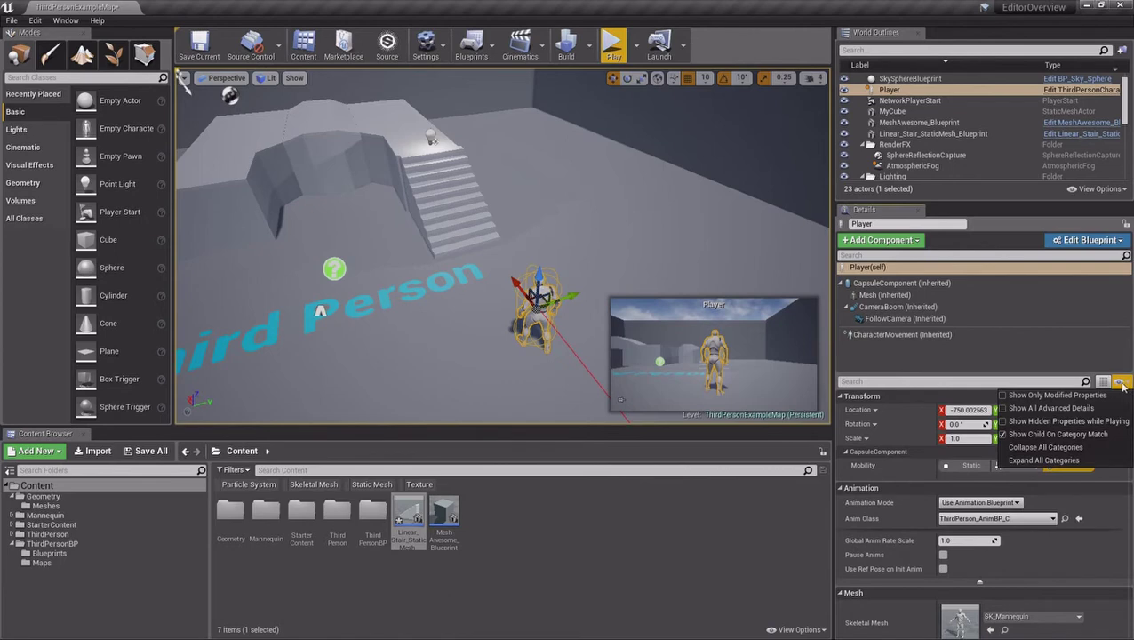
{"action": "left_click", "coordinate": [1045, 397]}
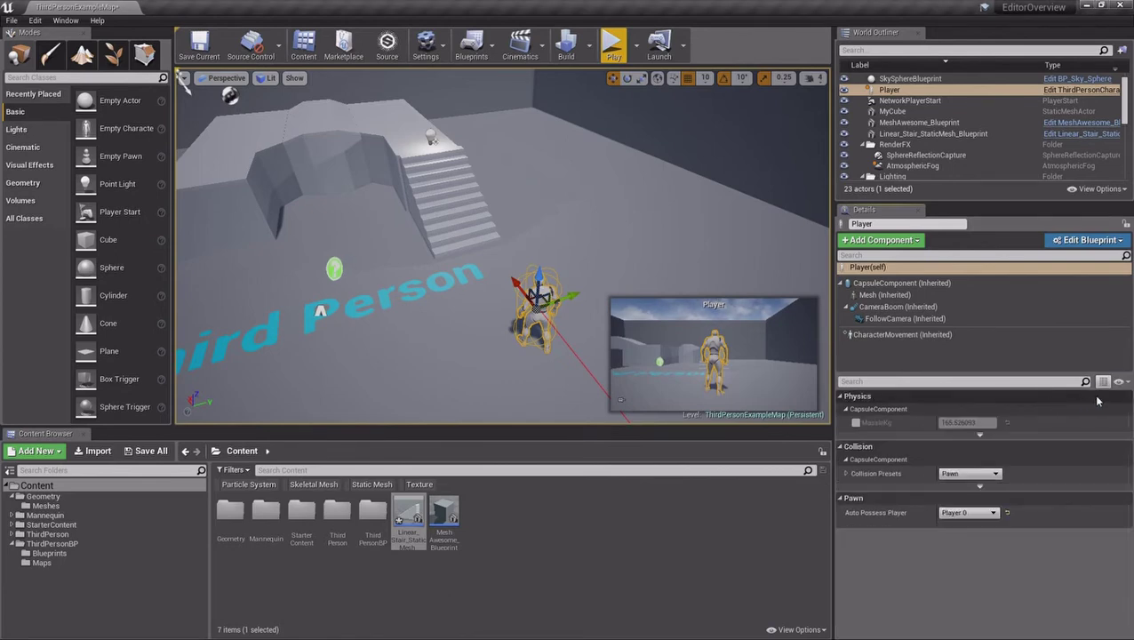
{"action": "left_click", "coordinate": [1120, 382]}
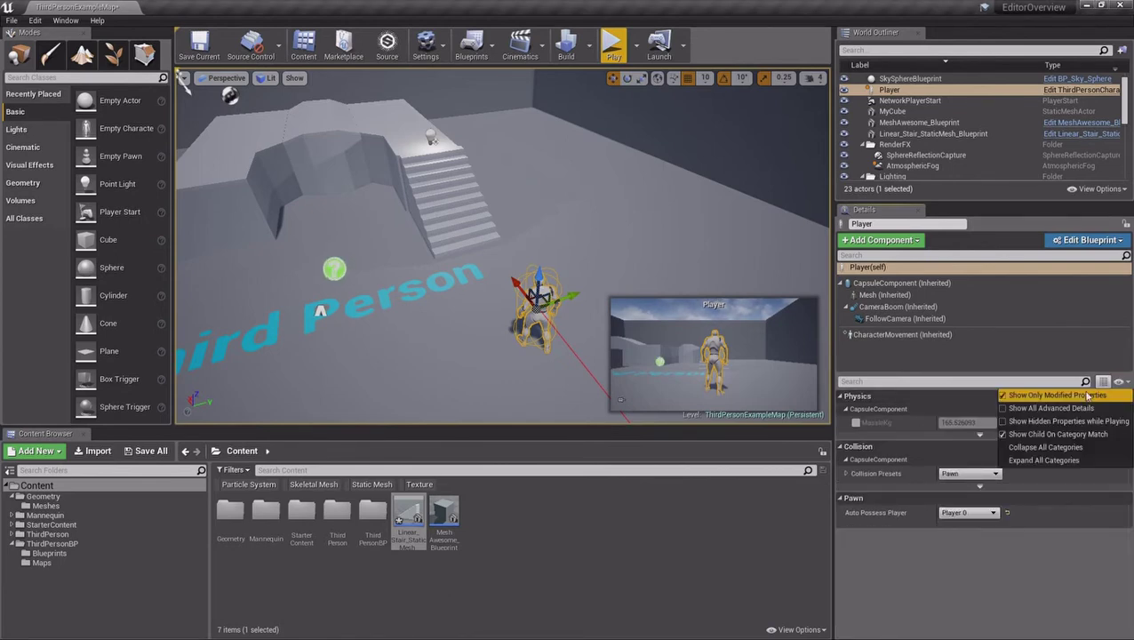
{"action": "left_click", "coordinate": [1066, 396]}
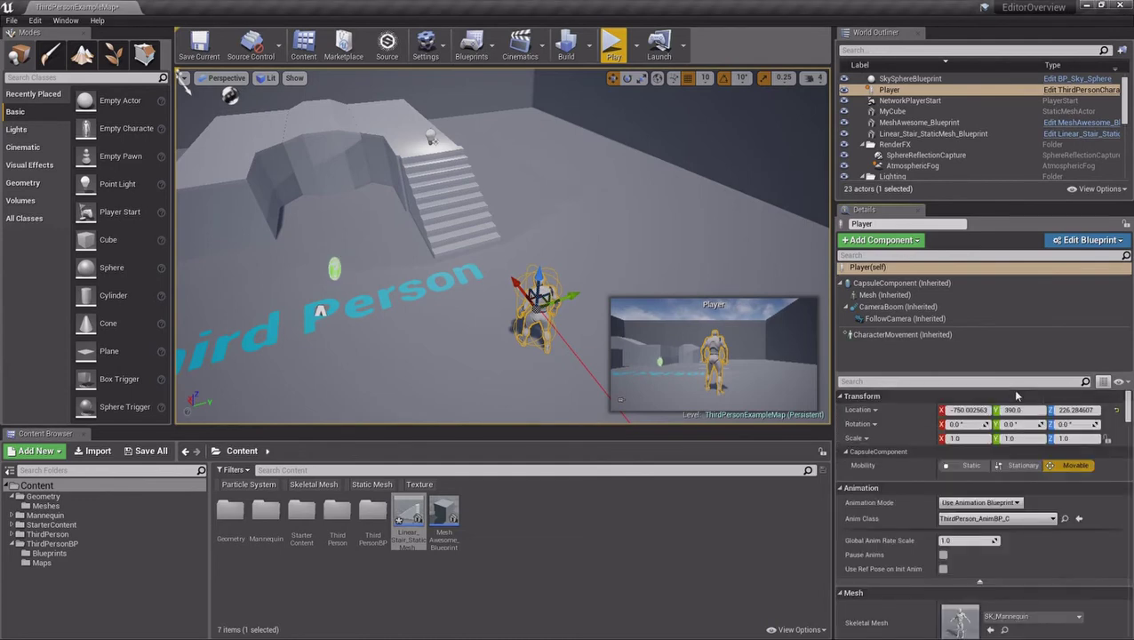
- Reset the player's instance changes to the Blueprint defaults and look over its transform, animation and mesh properties
{"action": "left_click", "coordinate": [1110, 242]}
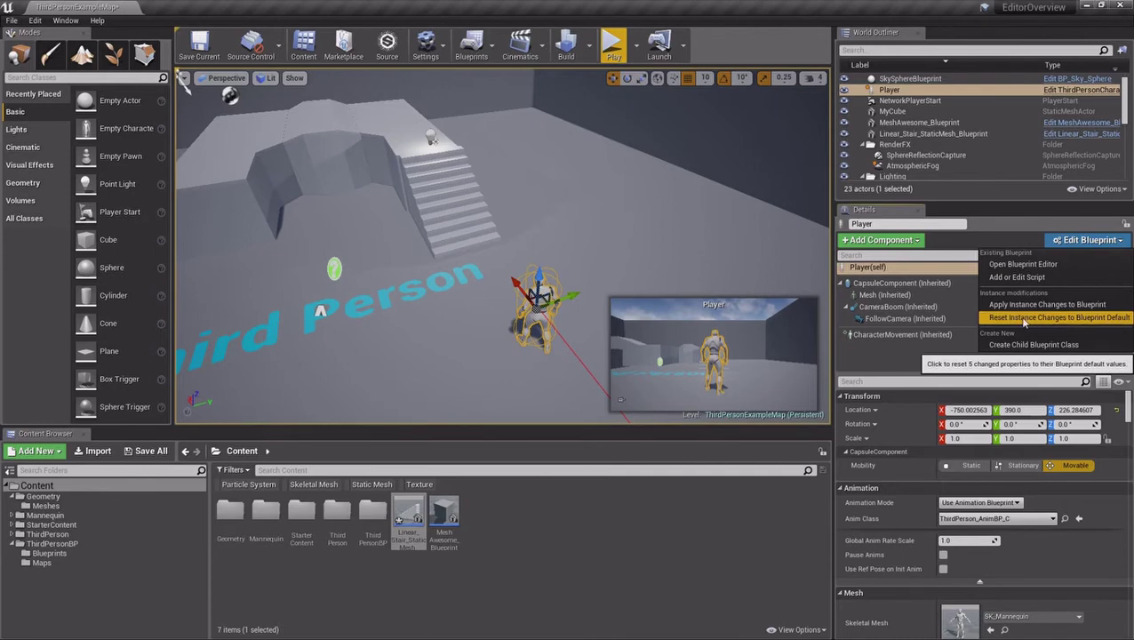
{"action": "left_click", "coordinate": [1062, 317]}
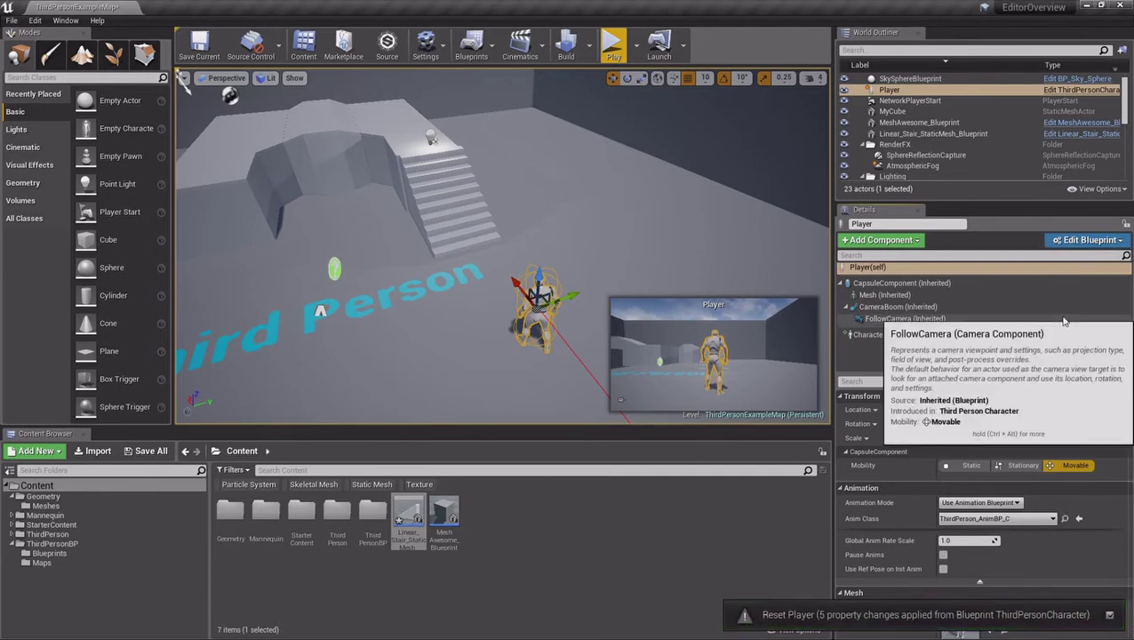
{"action": "scroll", "coordinate": [1022, 418], "scroll_direction": "down", "scroll_amount": 3}
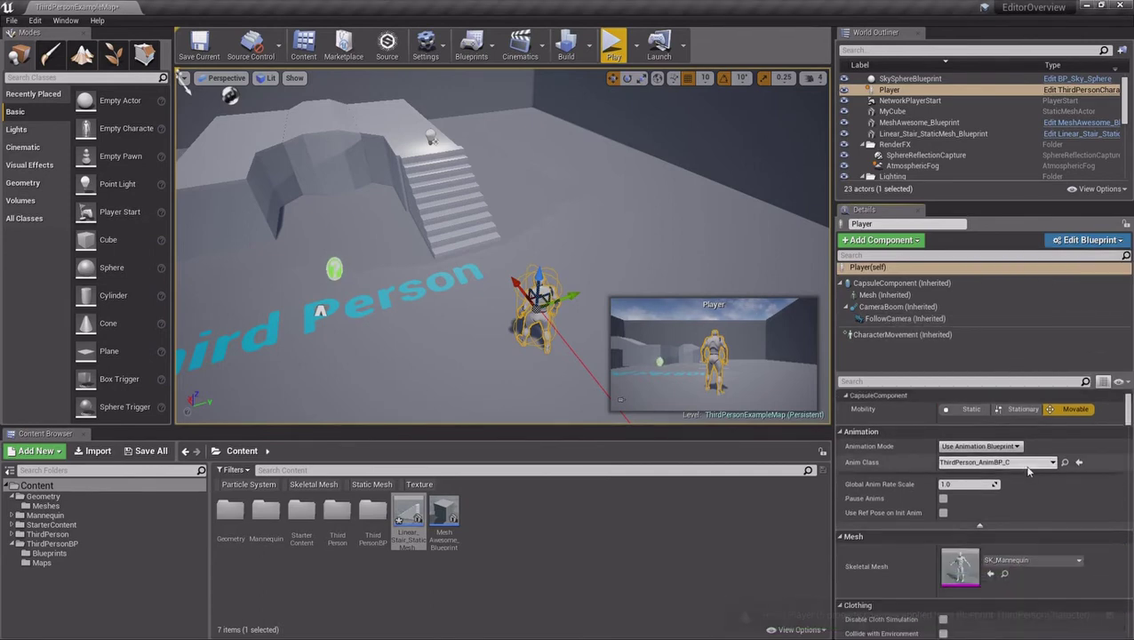
{"action": "scroll", "coordinate": [1033, 460], "scroll_direction": "up", "scroll_amount": 3}
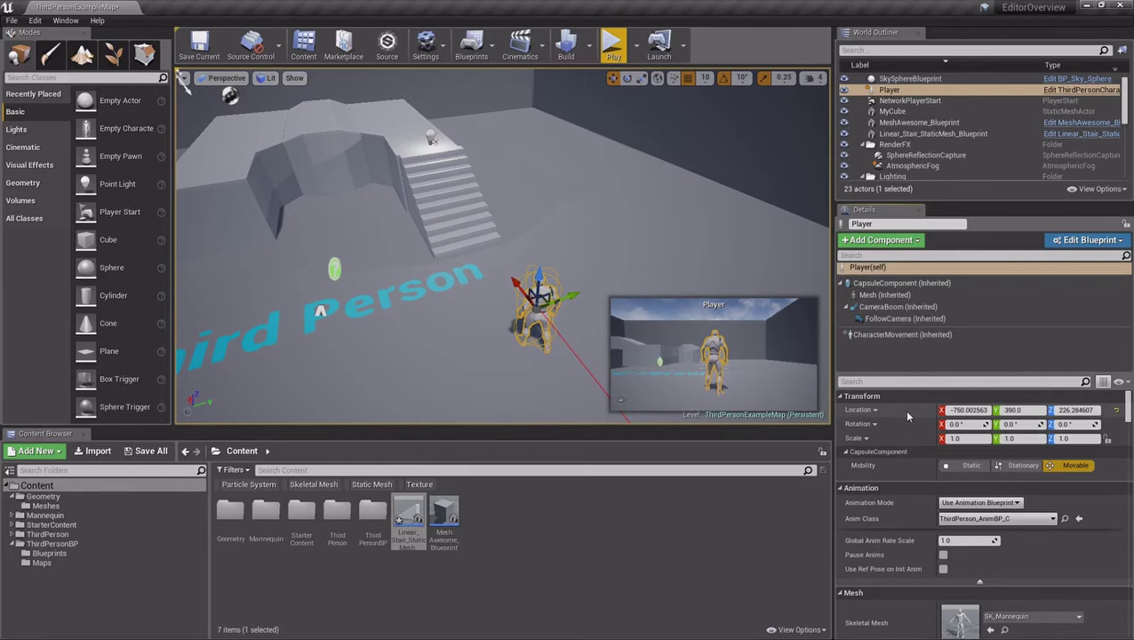
- Select the staircase and the walkway's left arm and bump meshes in turn, comparing their details and keeping the bump selected
{"action": "left_click", "coordinate": [424, 216]}
{"action": "key", "text": "f"}
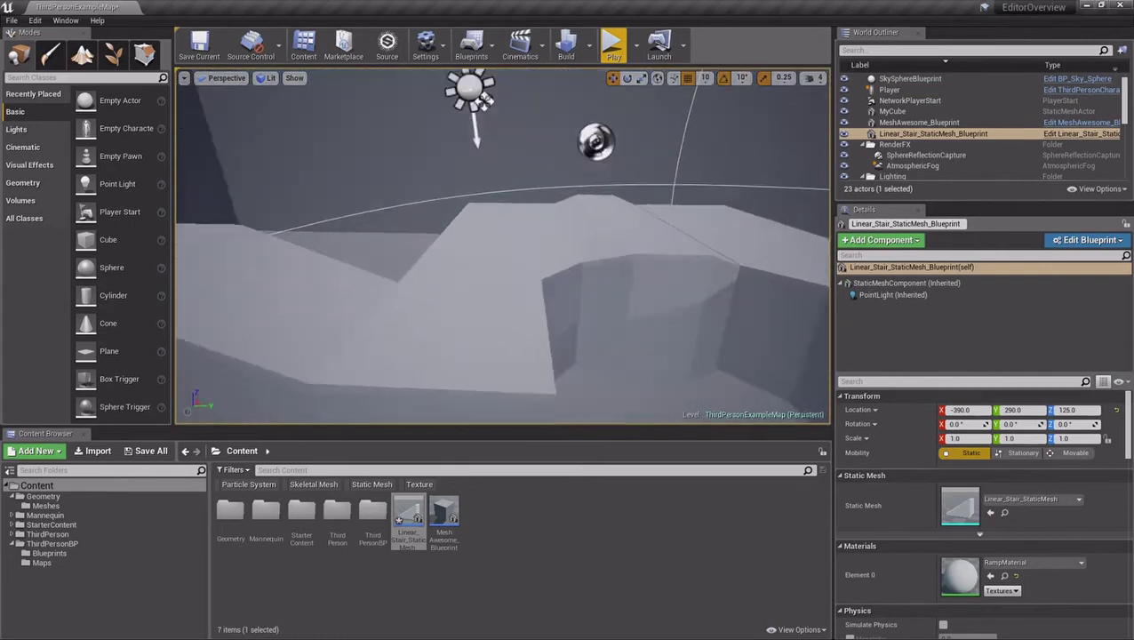
{"action": "left_click", "coordinate": [490, 266]}
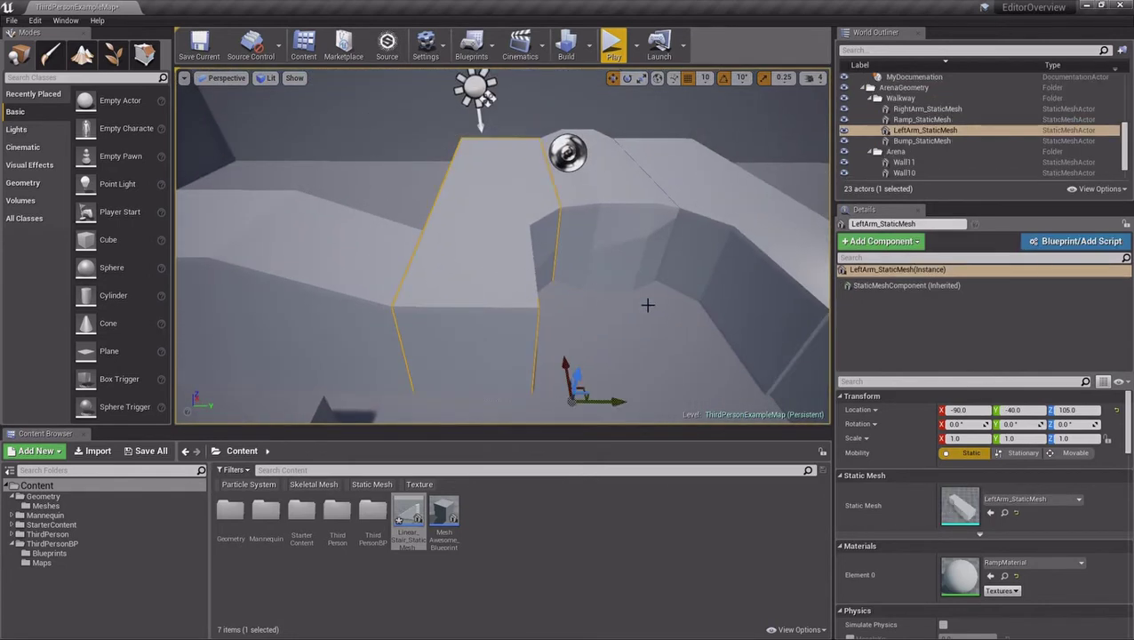
{"action": "left_click", "coordinate": [625, 217]}
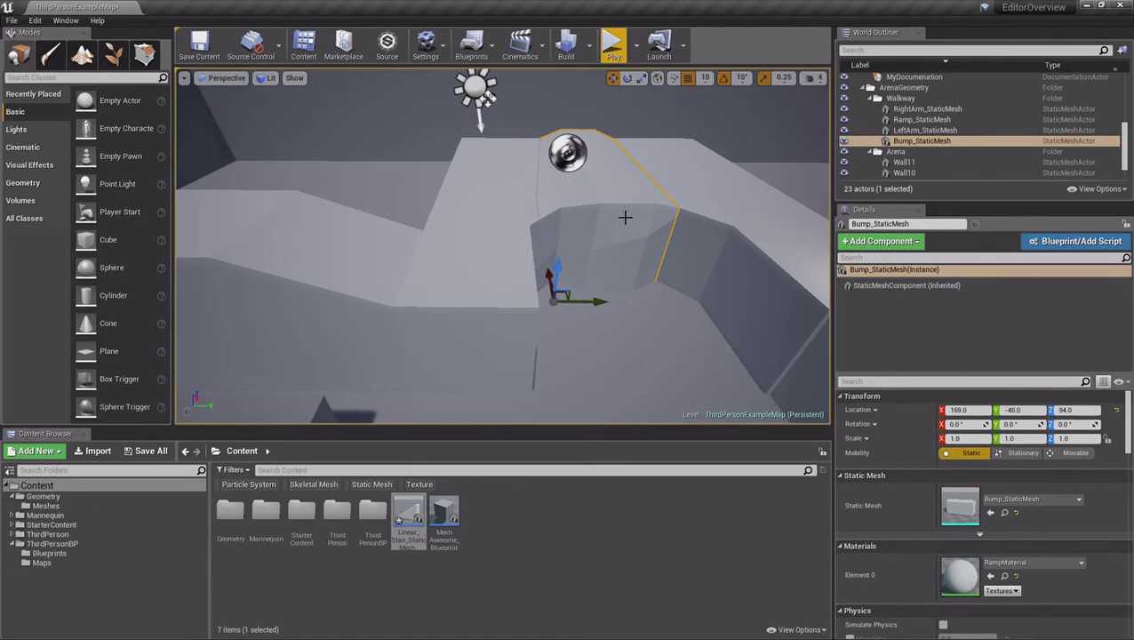
{"action": "left_click", "coordinate": [523, 252]}
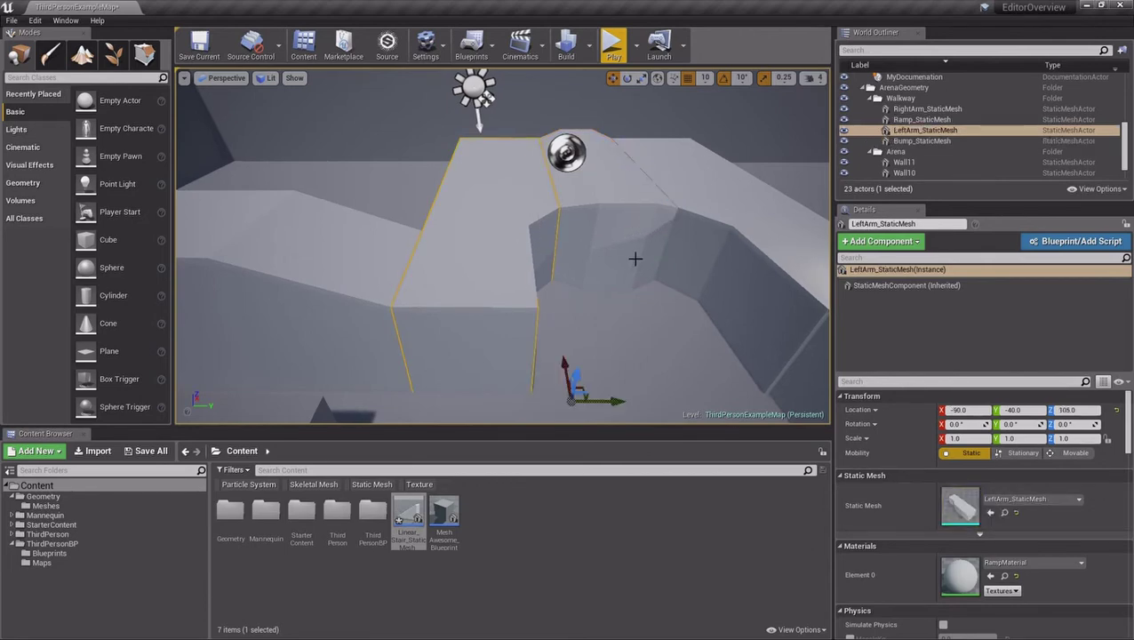
{"action": "left_click", "coordinate": [667, 268]}
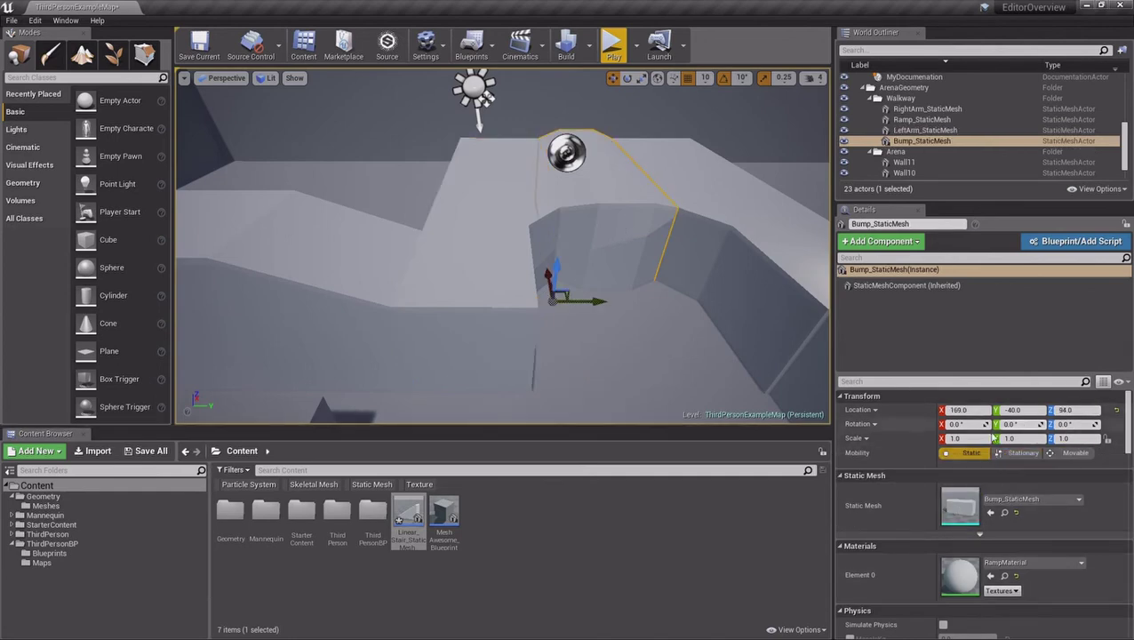
{"action": "mouse_move", "coordinate": [1128, 422]}
{"action": "left_mouse_down"}
{"action": "mouse_move", "coordinate": [1129, 488]}
{"action": "mouse_move", "coordinate": [1129, 413]}
{"action": "left_mouse_up"}
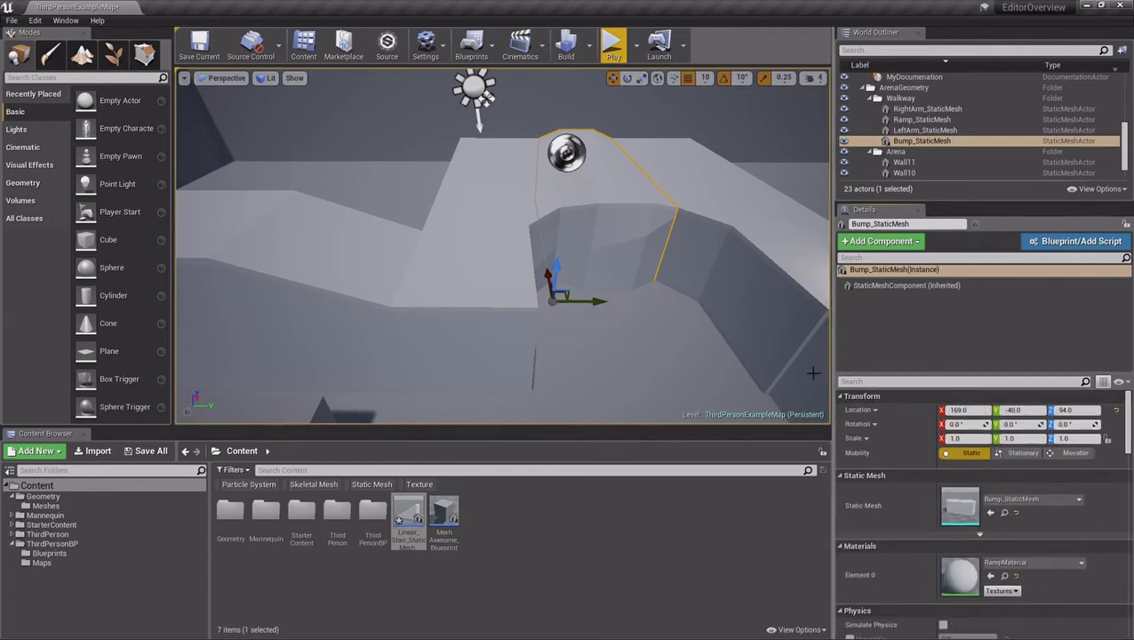
{"action": "right_click_drag", "start_coordinate": [634, 377], "coordinate": [638, 373]}
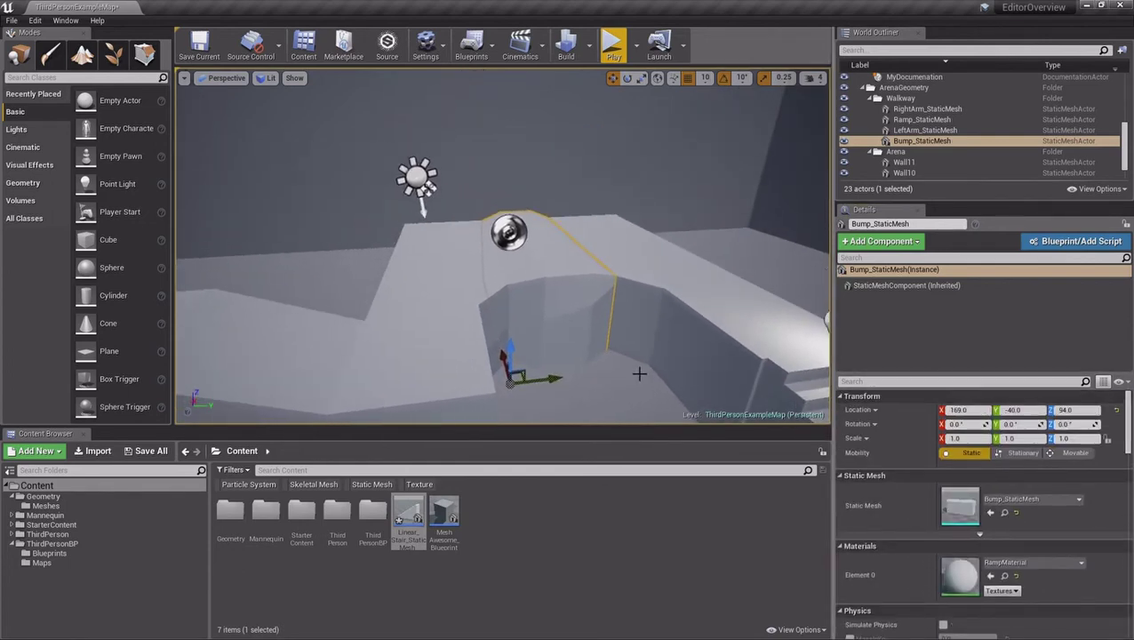
- Search the bump mesh's properties for "Gravity" and clear the search
{"action": "left_click", "coordinate": [883, 382]}
{"action": "type", "text": "Gravity"}
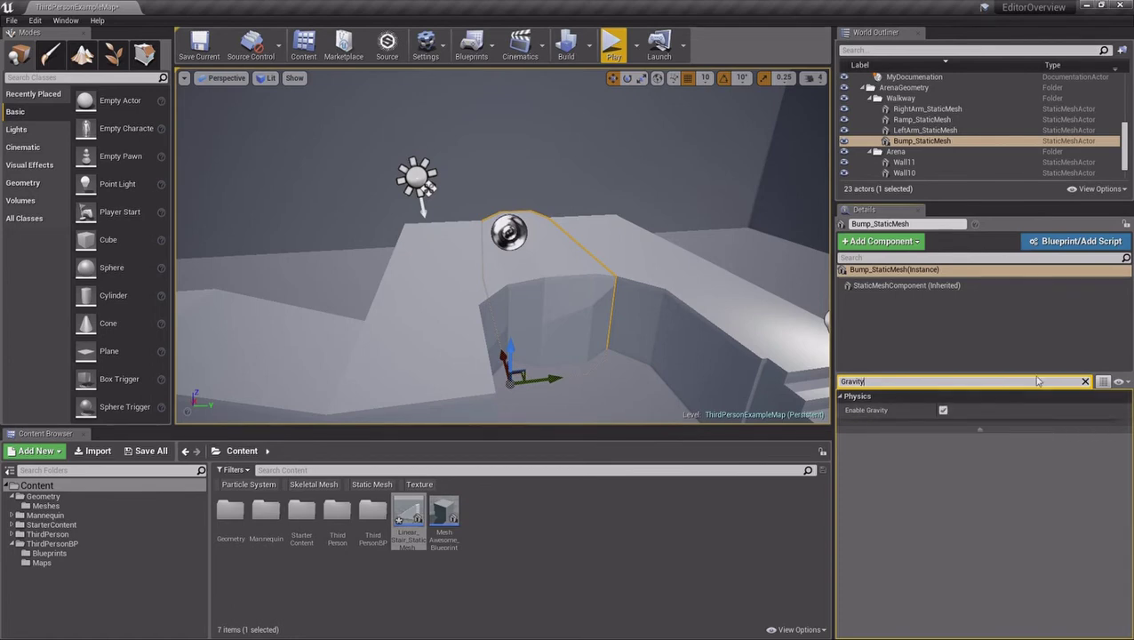
{"action": "left_click", "coordinate": [1084, 381]}
- Expand the advanced options of the bump mesh's Static Mesh and Physics categories and look through them
{"action": "scroll", "coordinate": [979, 494], "scroll_direction": "down", "scroll_amount": 1}
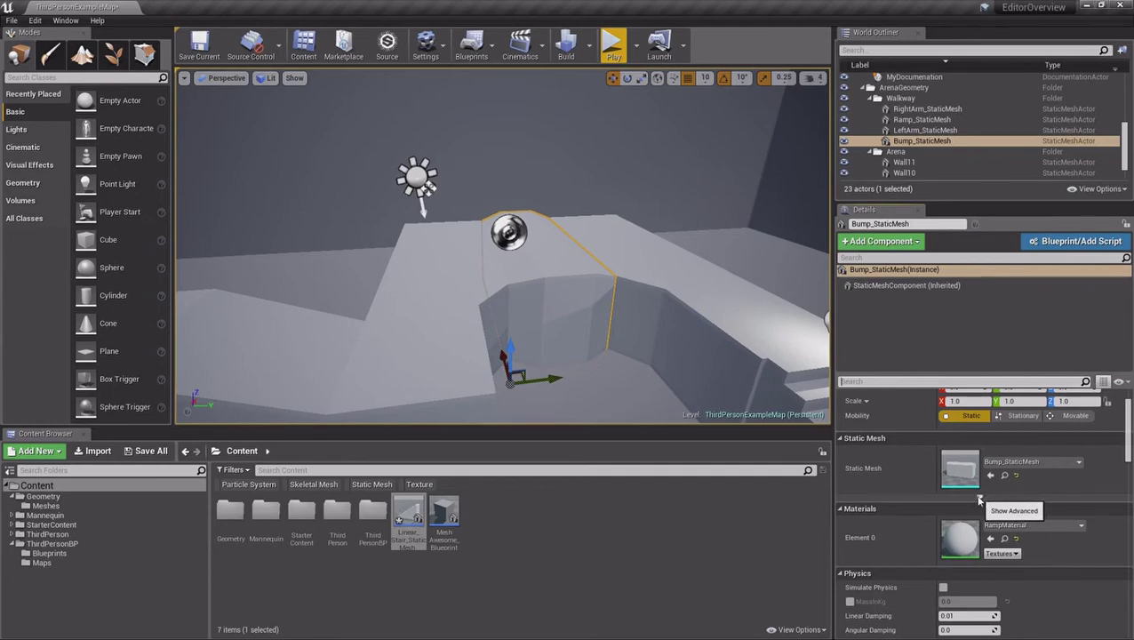
{"action": "left_click", "coordinate": [980, 496]}
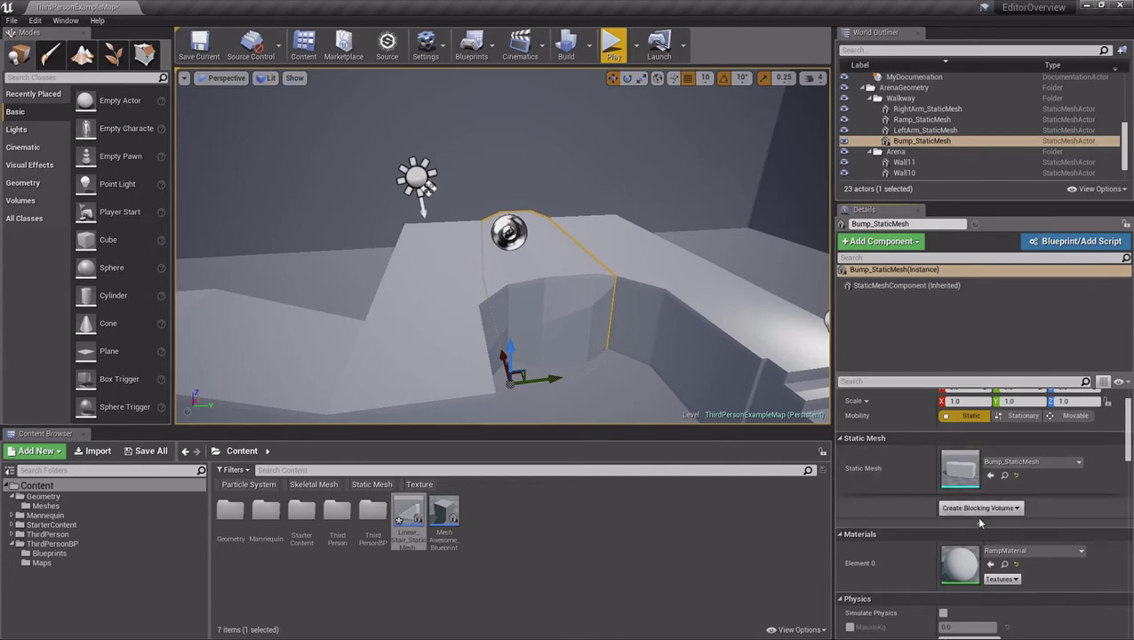
{"action": "scroll", "coordinate": [977, 520], "scroll_direction": "down", "scroll_amount": 6}
{"action": "left_click", "coordinate": [981, 544]}
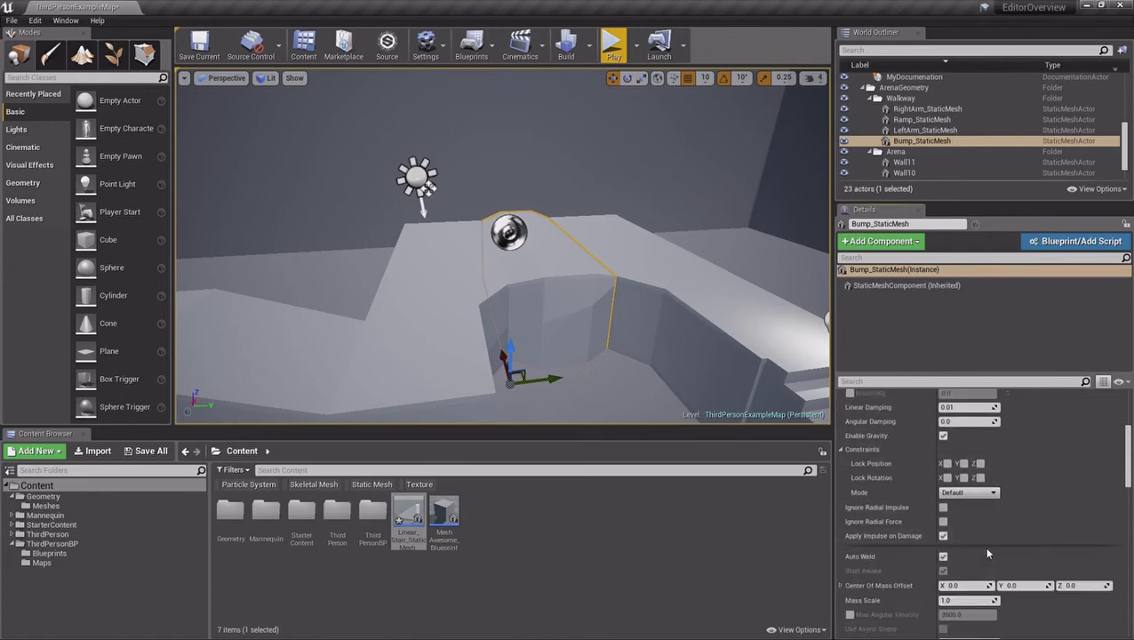
{"action": "scroll", "coordinate": [981, 533], "scroll_direction": "down", "scroll_amount": 3}
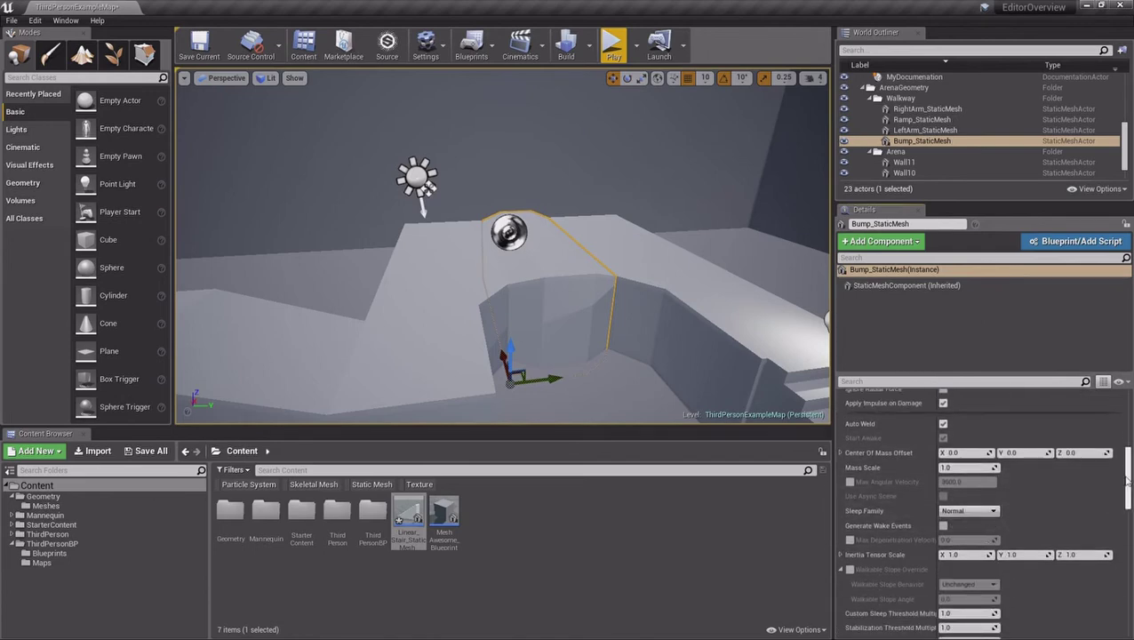
{"action": "mouse_move", "coordinate": [1125, 477]}
{"action": "left_mouse_down"}
{"action": "mouse_move", "coordinate": [1125, 500]}
{"action": "mouse_move", "coordinate": [1131, 477]}
{"action": "left_mouse_up"}
{"action": "scroll", "coordinate": [1067, 484], "scroll_direction": "up", "scroll_amount": 10}
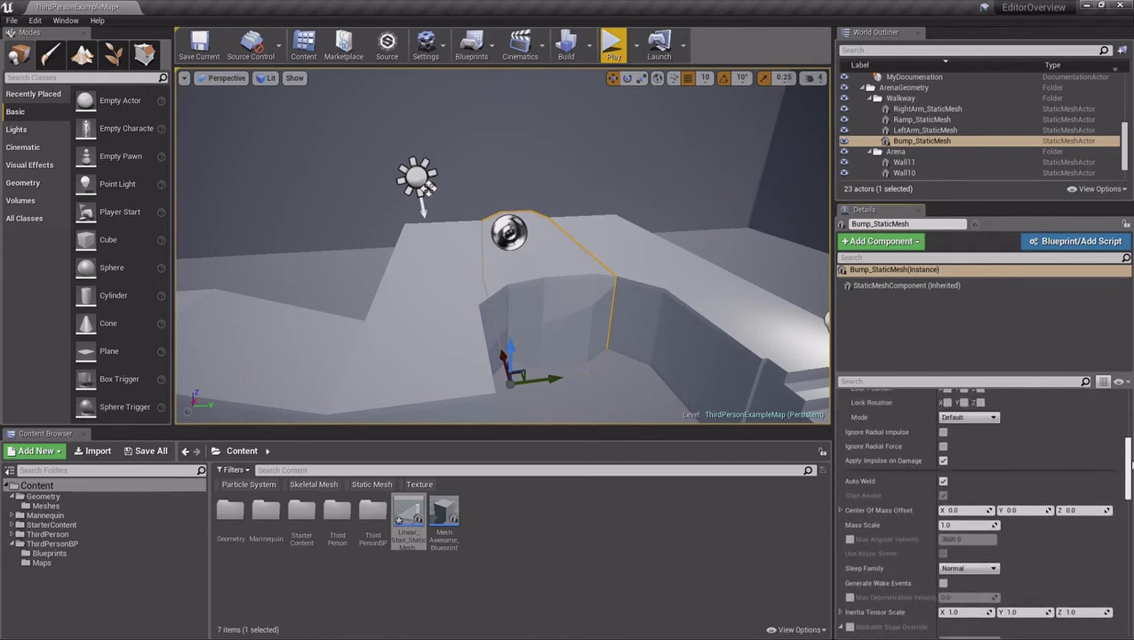
- Enable Show All Advanced Details for the bump mesh and look through the expanded property list
{"action": "left_click", "coordinate": [1118, 382]}
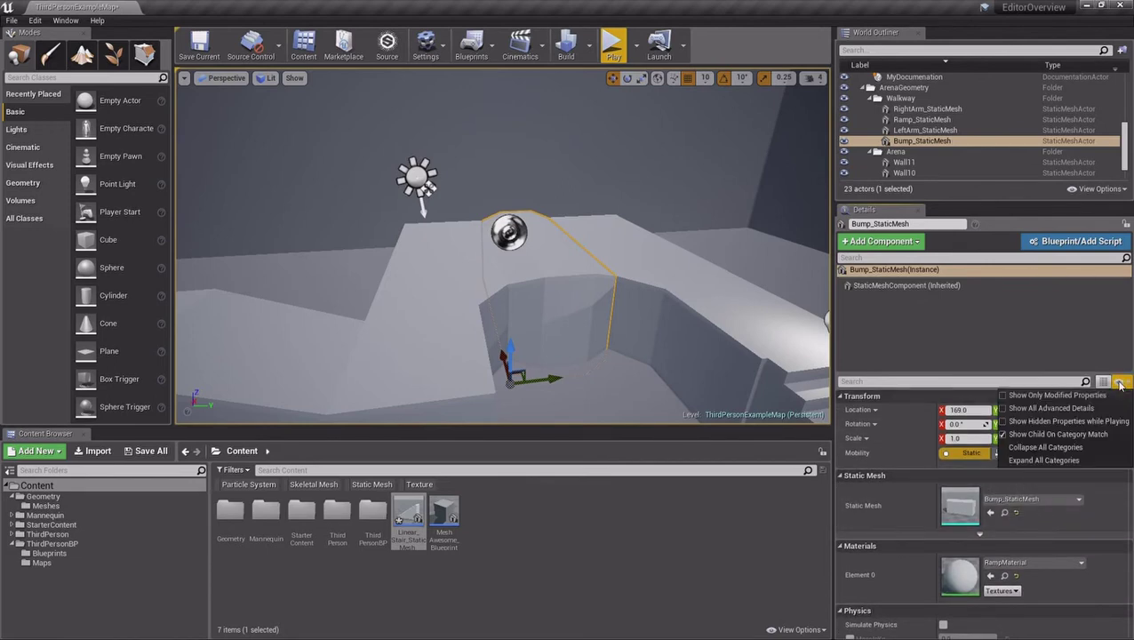
{"action": "left_click", "coordinate": [1039, 410]}
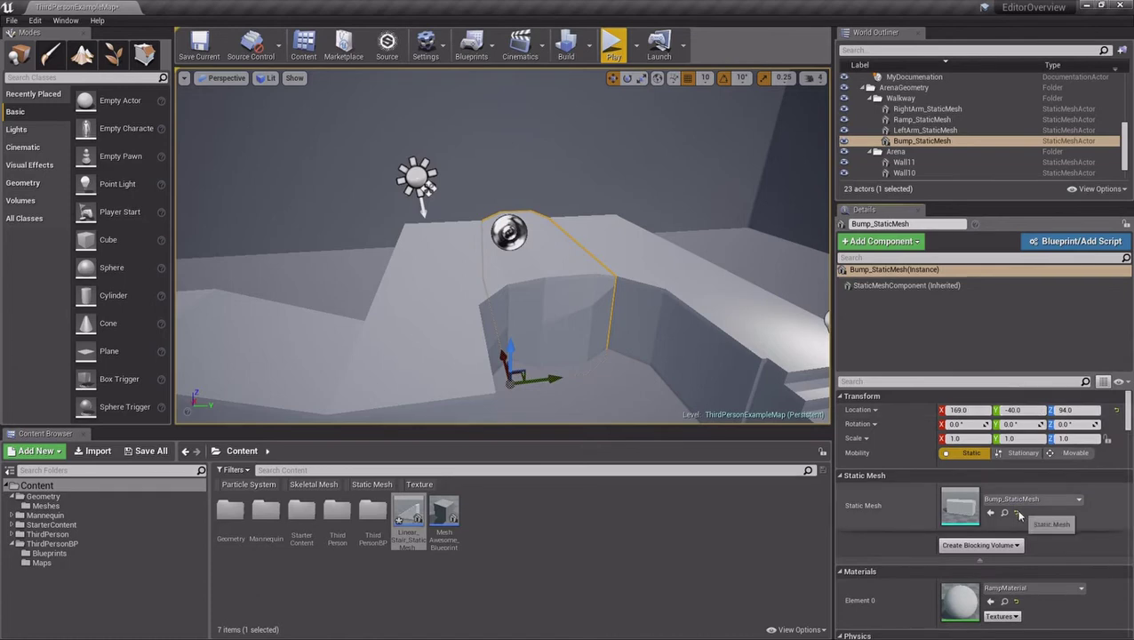
{"action": "scroll", "coordinate": [1129, 408], "scroll_direction": "down", "scroll_amount": 2}
{"action": "scroll", "coordinate": [1128, 408], "scroll_direction": "up", "scroll_amount": 3}
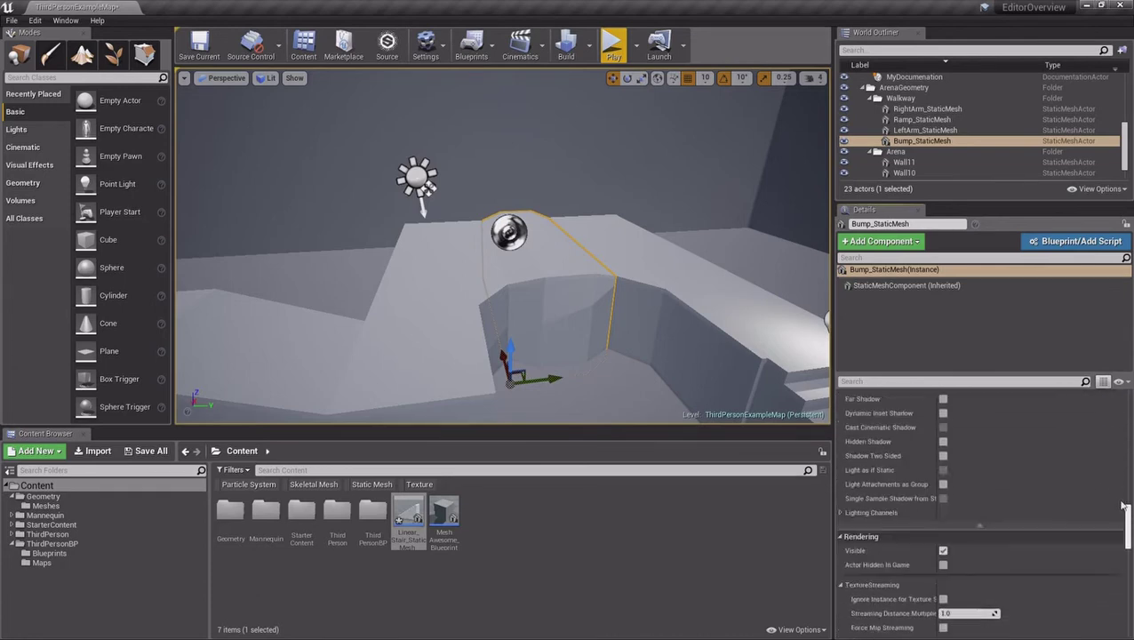
- Enable Show Hidden Properties while Playing for the details view and select the player character
{"action": "left_click", "coordinate": [1125, 381]}
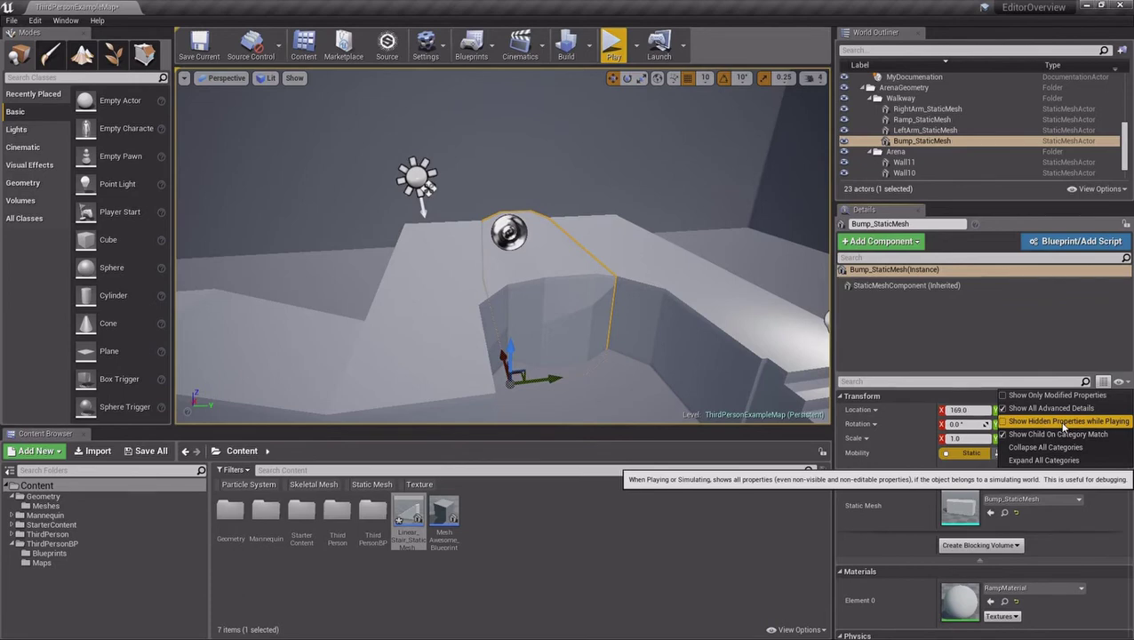
{"action": "left_click", "coordinate": [1126, 382]}
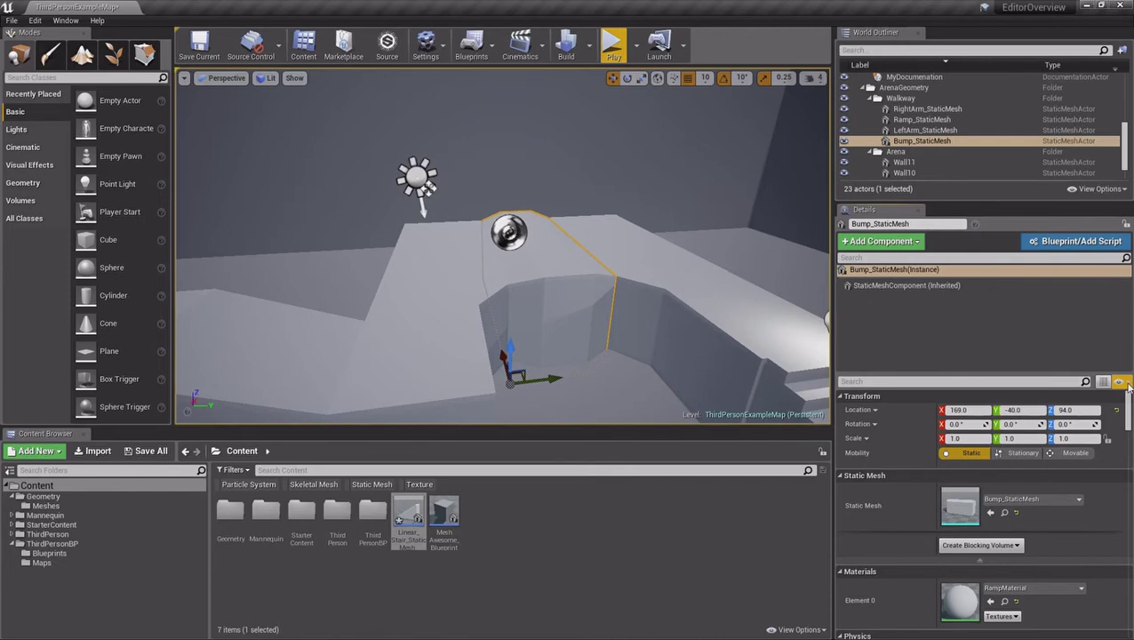
{"action": "left_click", "coordinate": [1117, 381]}
{"action": "left_click", "coordinate": [986, 432]}
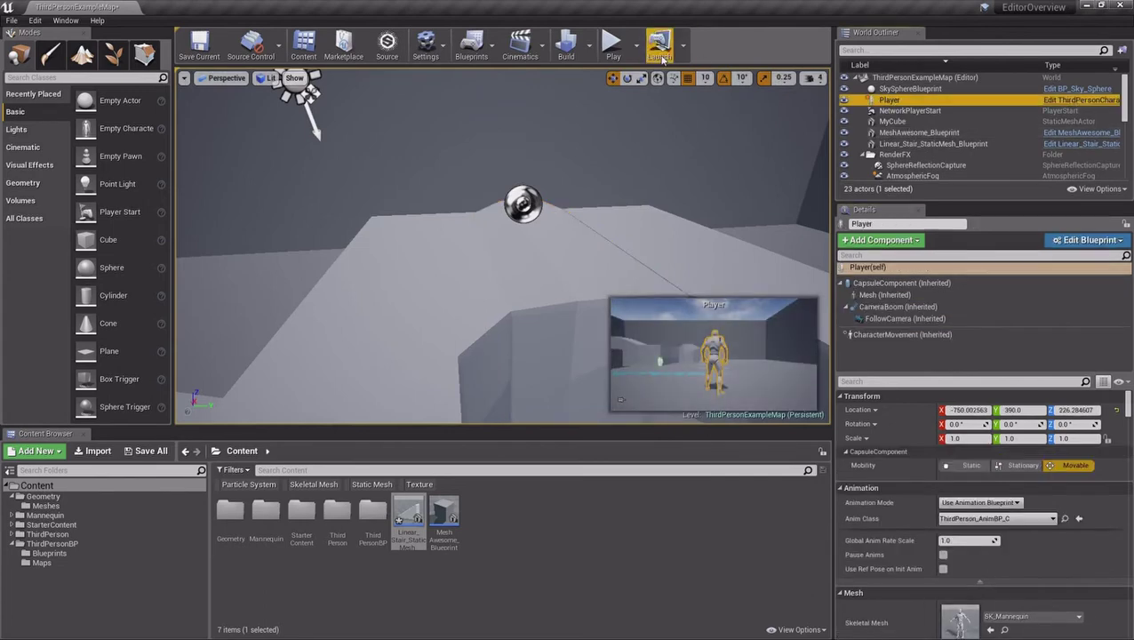
- Play the level in the editor, select the running Player actor, and examine its properties with the hidden ones shown
{"action": "left_click", "coordinate": [612, 44]}
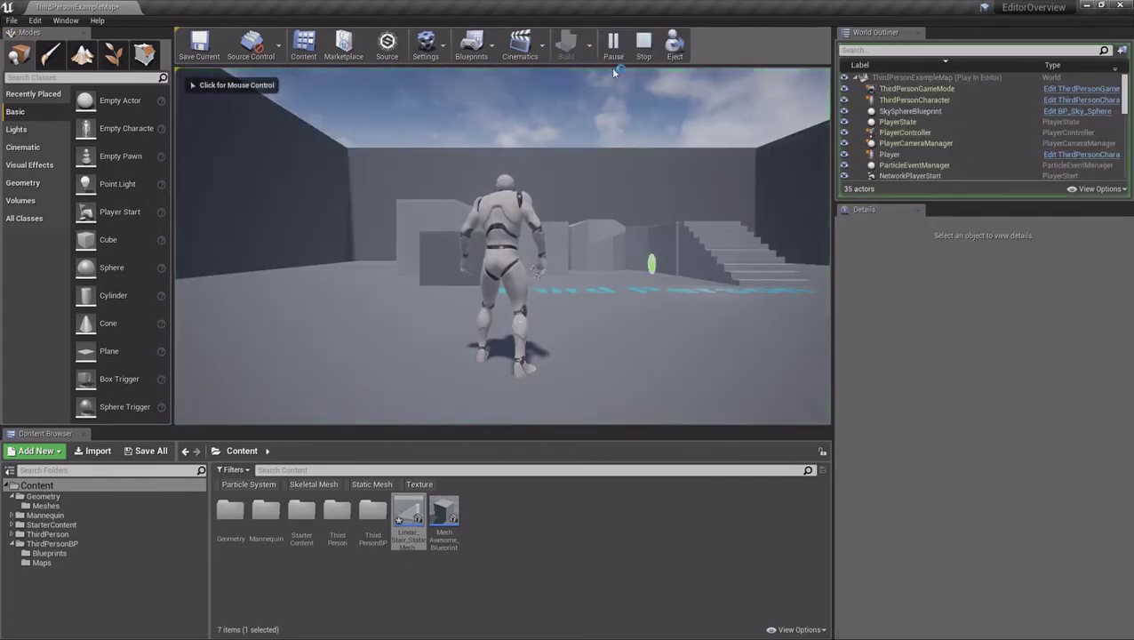
{"action": "left_click", "coordinate": [891, 155]}
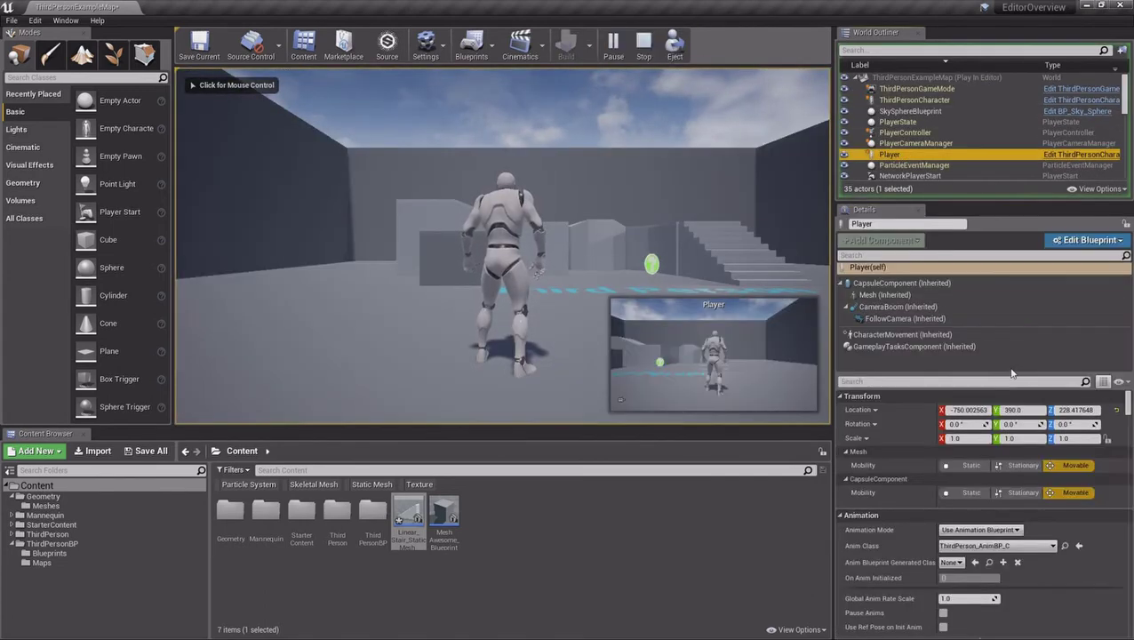
{"action": "left_click", "coordinate": [1118, 381]}
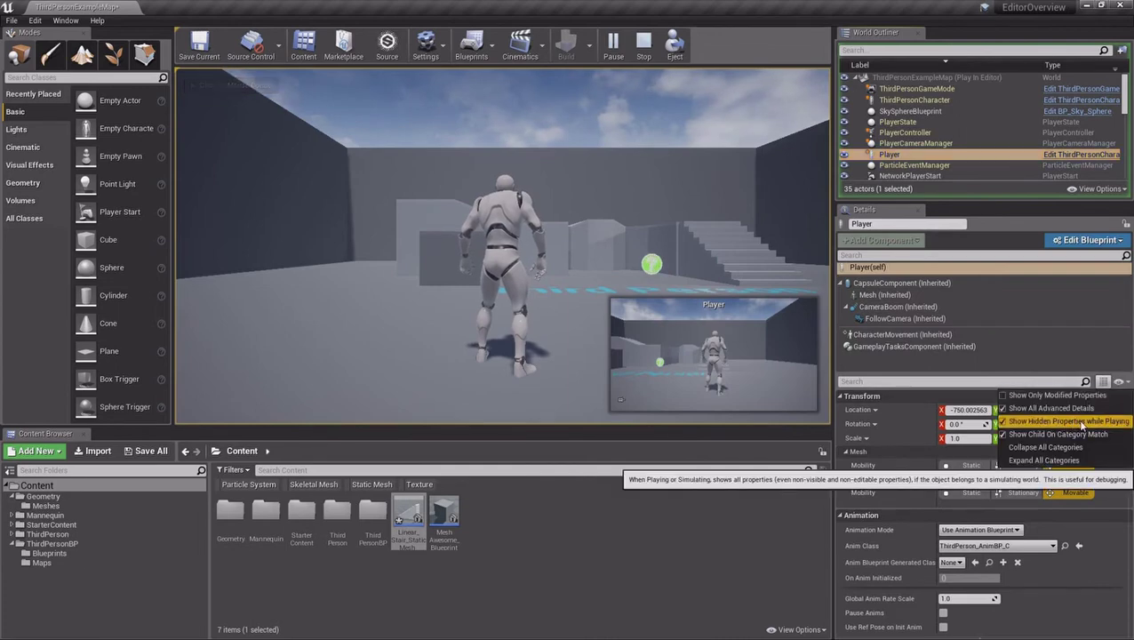
{"action": "left_click", "coordinate": [1081, 422]}
{"action": "left_click_drag", "start_coordinate": [1128, 396], "coordinate": [1130, 523]}
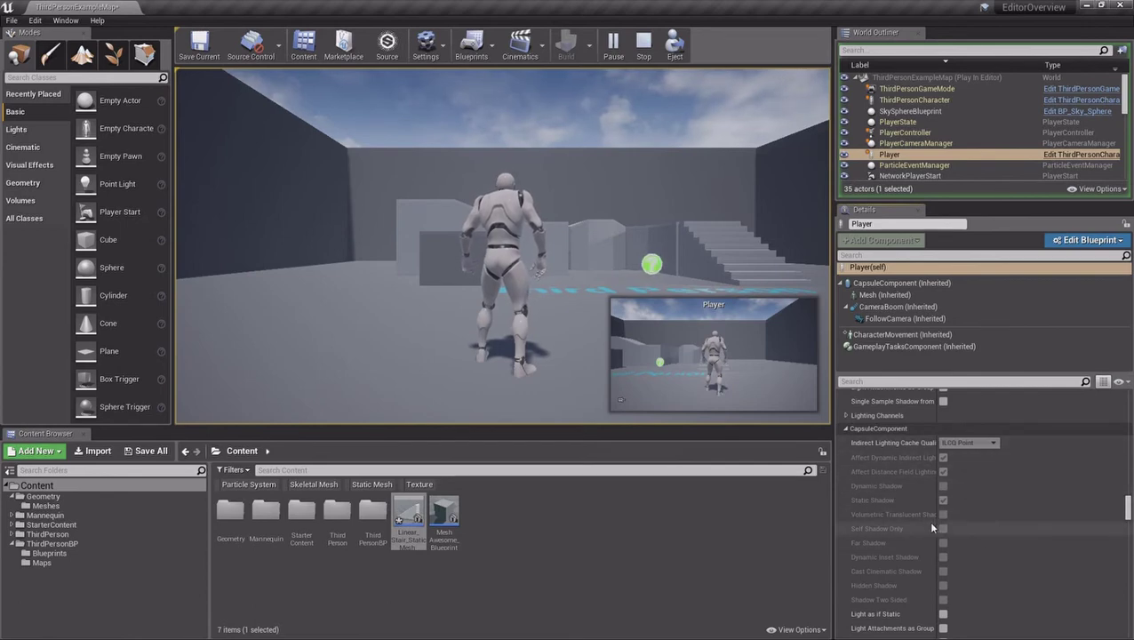
{"action": "scroll", "coordinate": [902, 562], "scroll_direction": "up", "scroll_amount": 5}
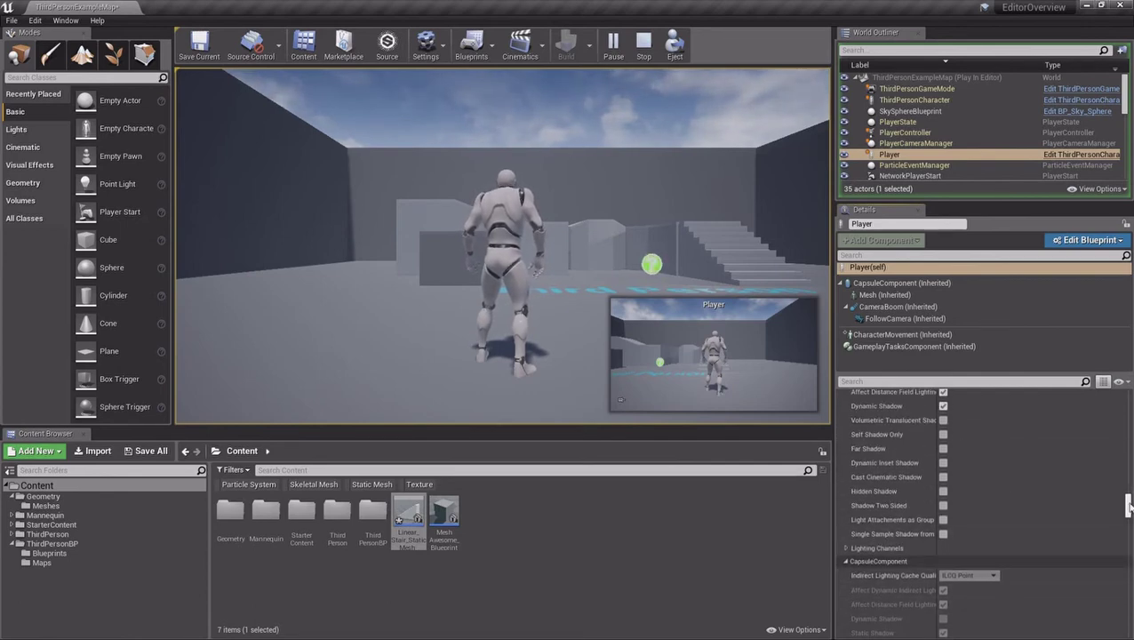
- Turn off Show Hidden Properties while Playing for the details view and stop the play session
{"action": "left_click_drag", "start_coordinate": [1129, 504], "coordinate": [1127, 396]}
{"action": "left_click", "coordinate": [1118, 381]}
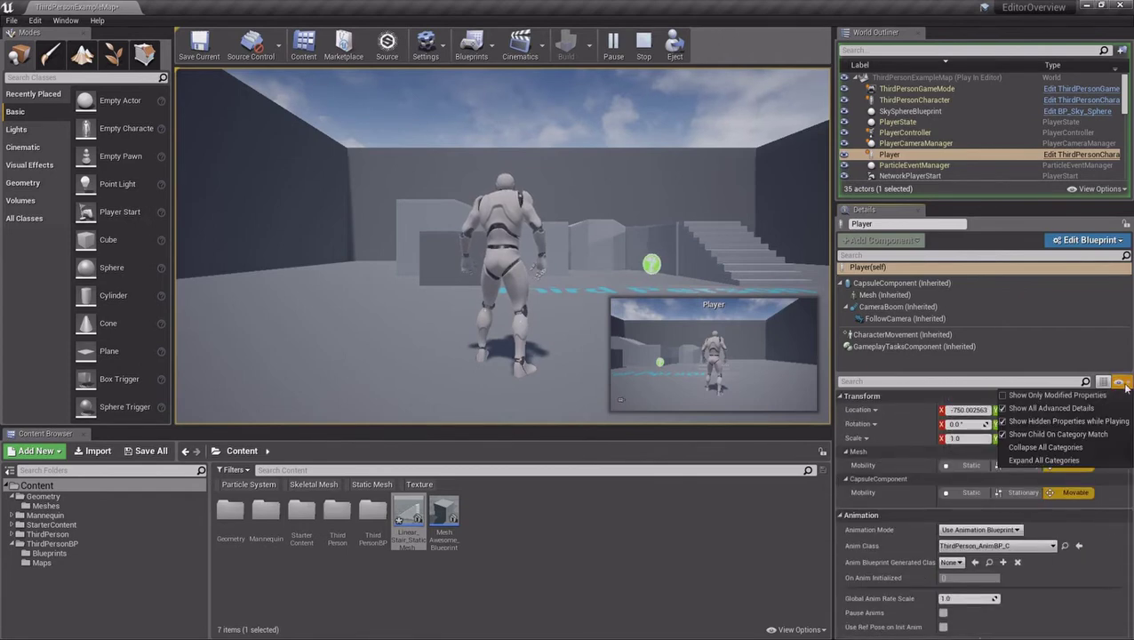
{"action": "left_click", "coordinate": [1063, 427]}
{"action": "left_click", "coordinate": [643, 44]}
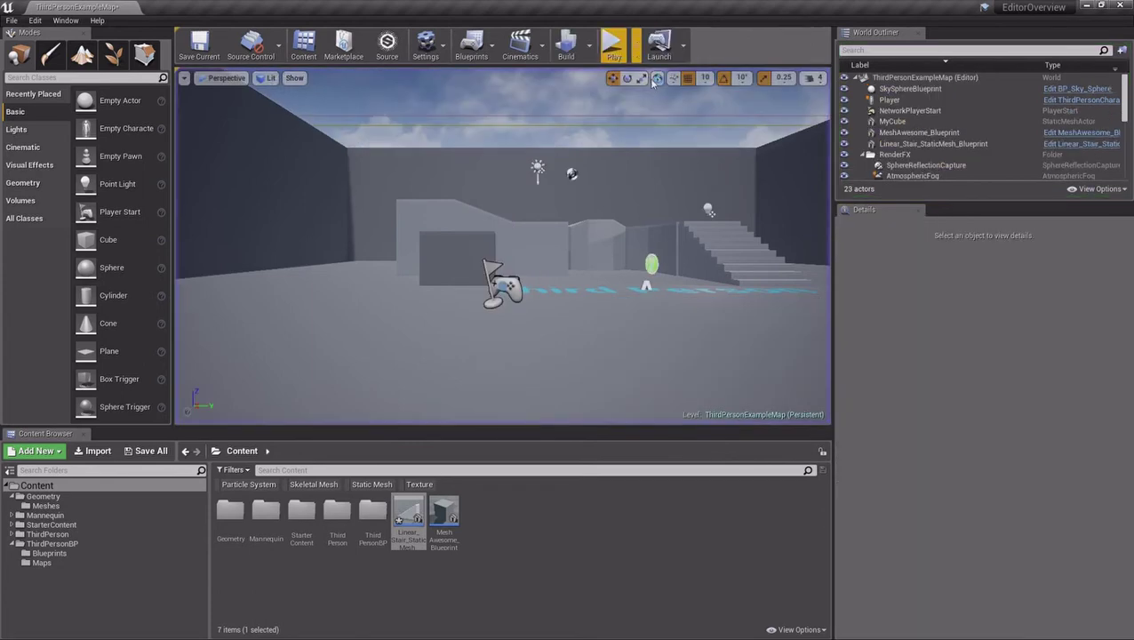
- Select the left arm, bump and right arm static meshes together and open the selection in the Property Matrix
{"action": "left_click", "coordinate": [529, 235]}
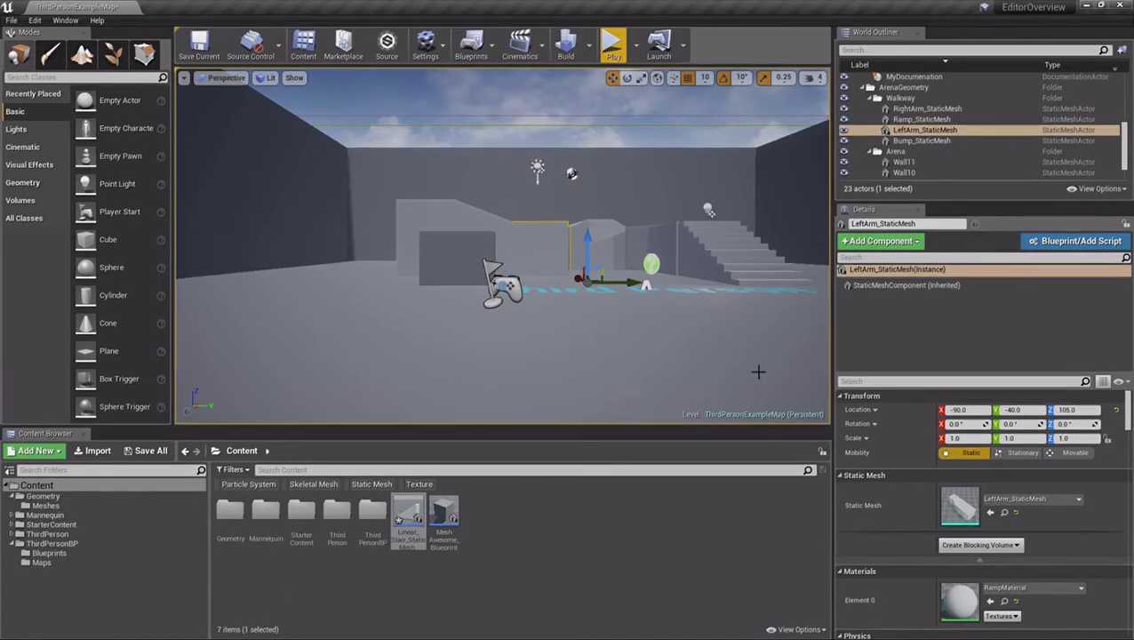
{"action": "right_click_drag", "start_coordinate": [756, 371], "coordinate": [713, 353]}
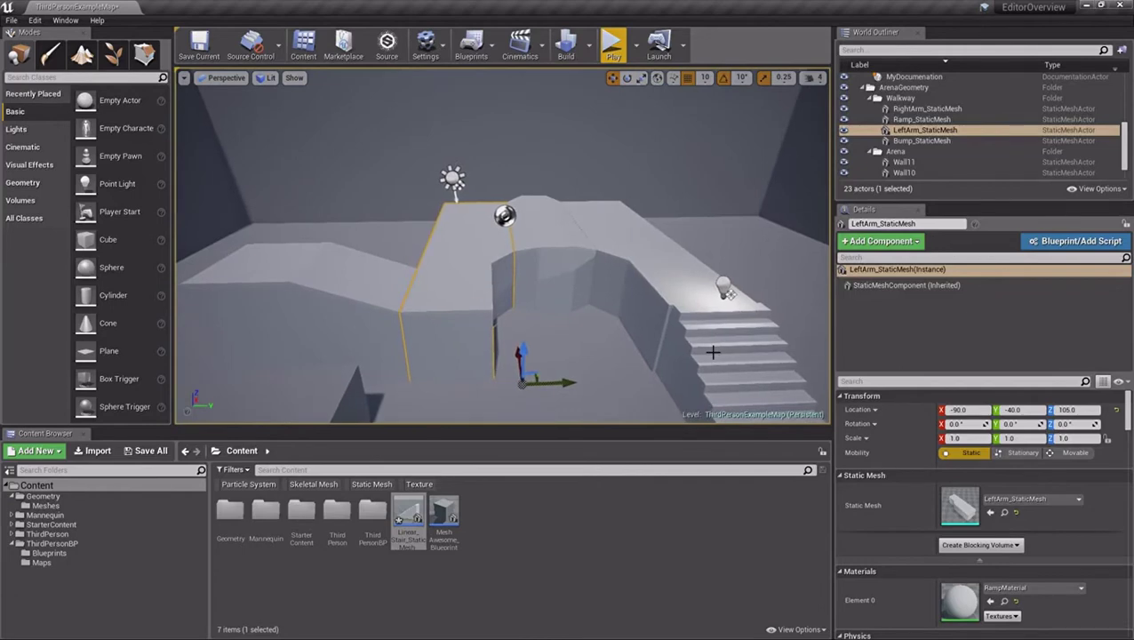
{"action": "left_click", "coordinate": [544, 272]}
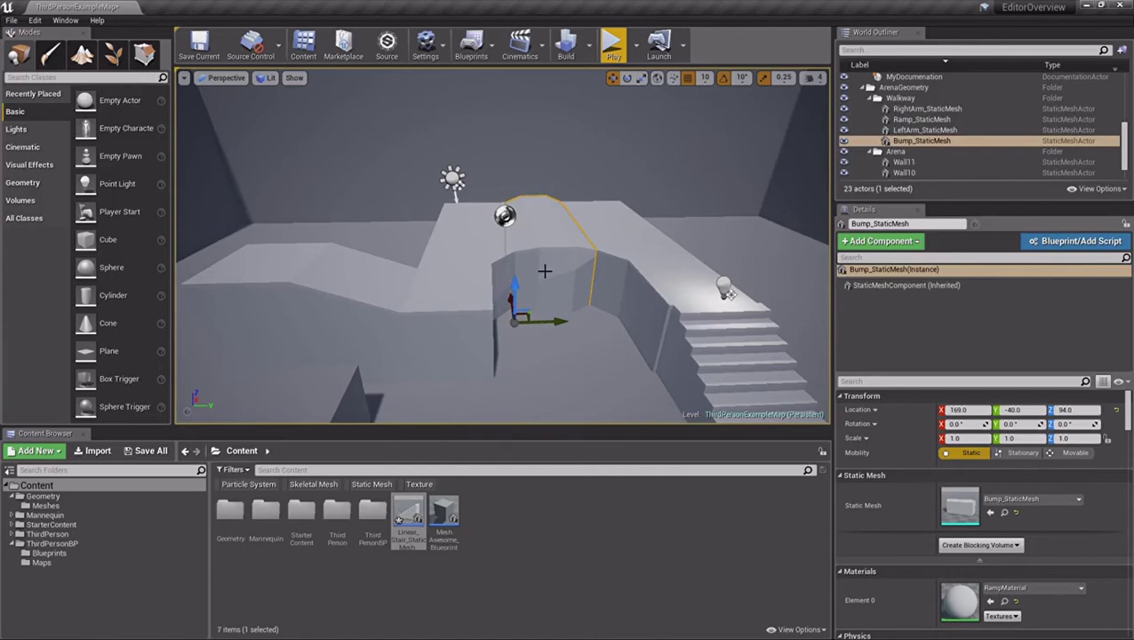
{"action": "left_click", "coordinate": [460, 249], "text": "ctrl"}
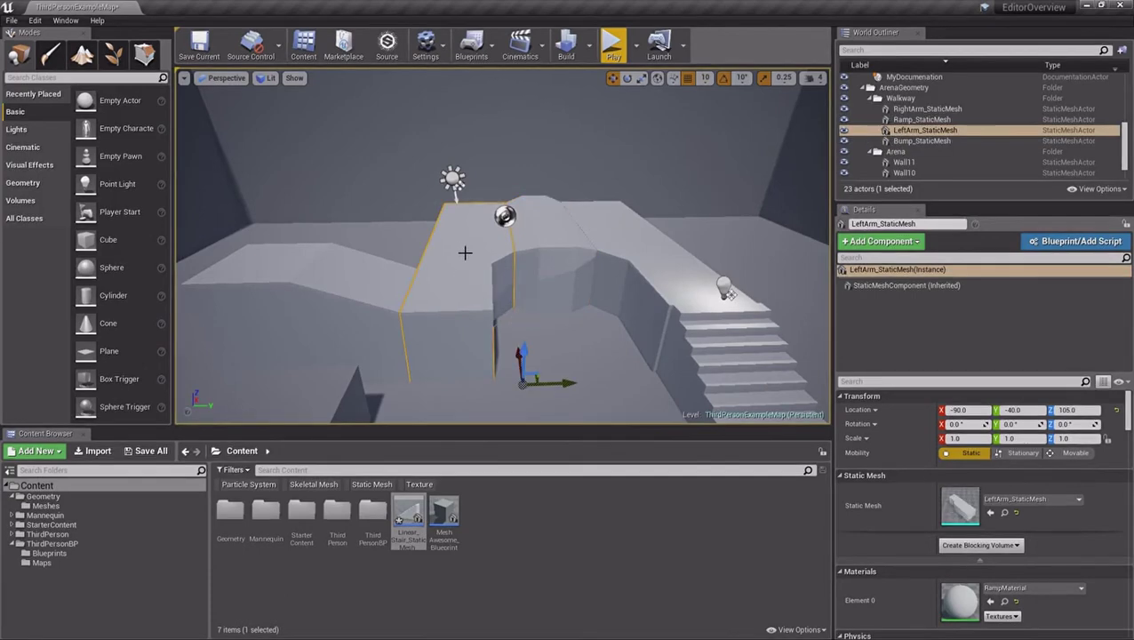
{"action": "left_click", "coordinate": [619, 258], "text": "ctrl"}
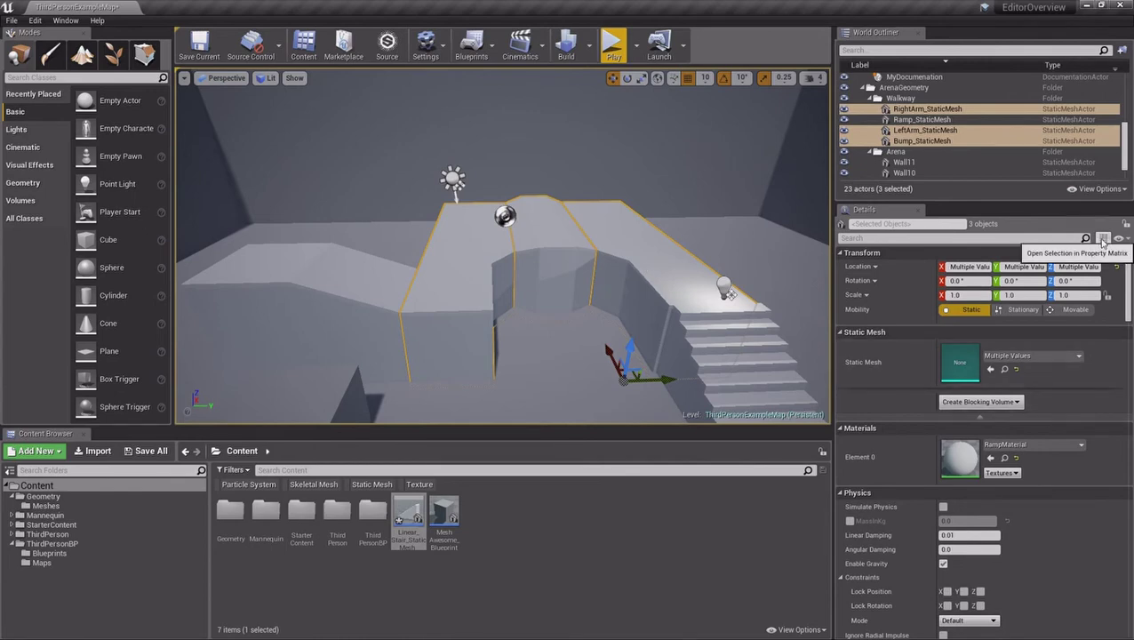
{"action": "left_click", "coordinate": [1103, 239]}
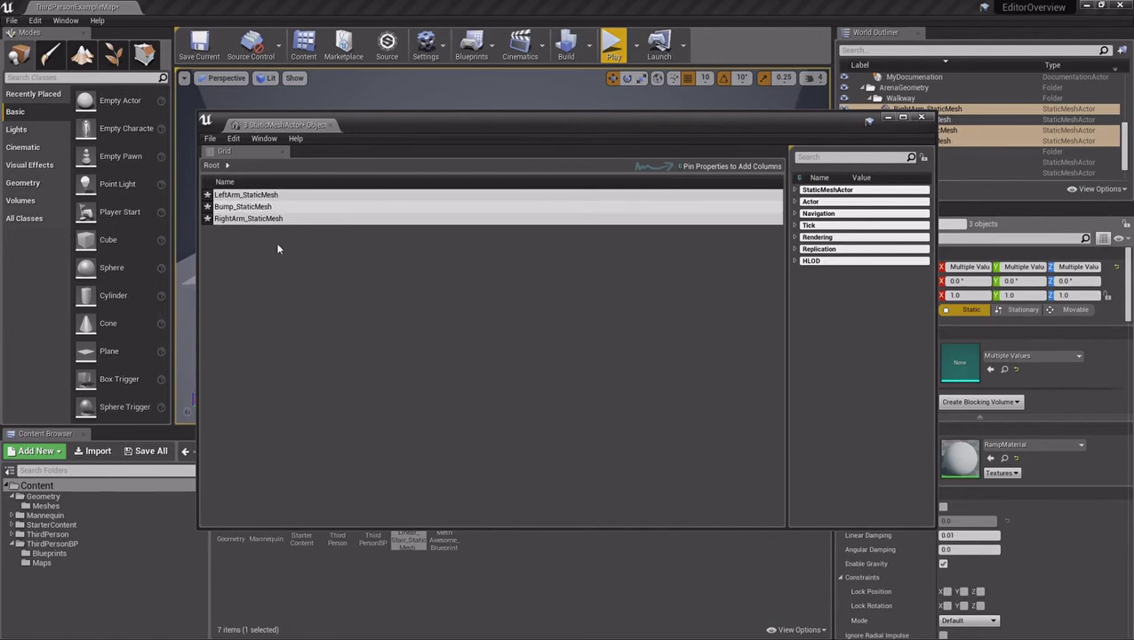
- Expand the matrix's Actor category, dock the matrix window beside the level tab, and widen its property pane
{"action": "mouse_move", "coordinate": [854, 196]}
{"action": "left_click", "coordinate": [795, 201]}
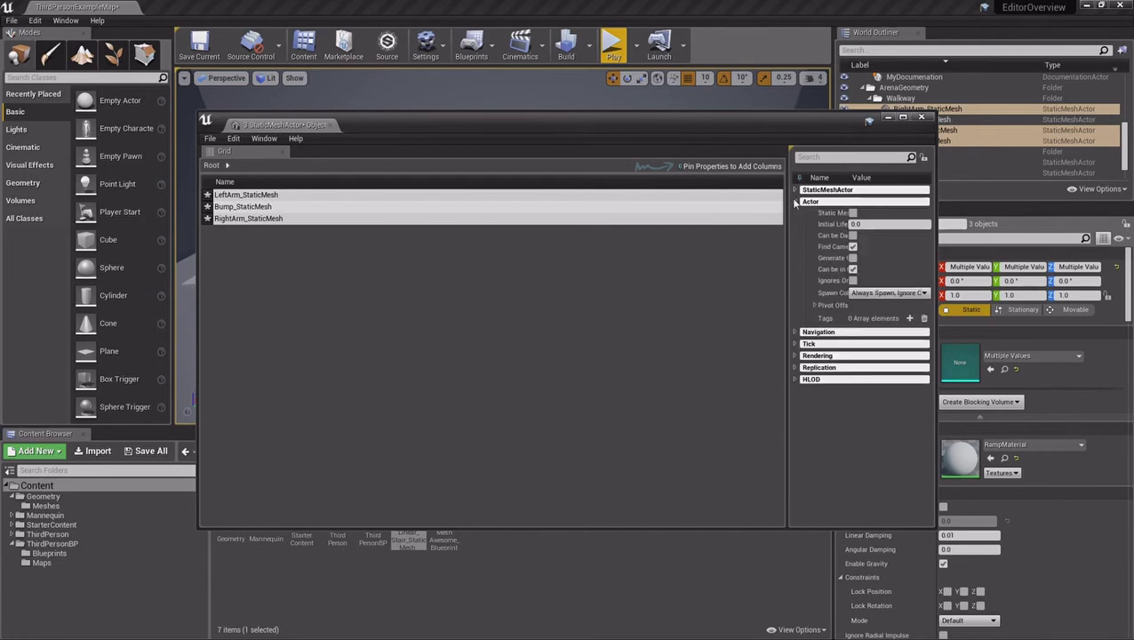
{"action": "double_click", "coordinate": [321, 118]}
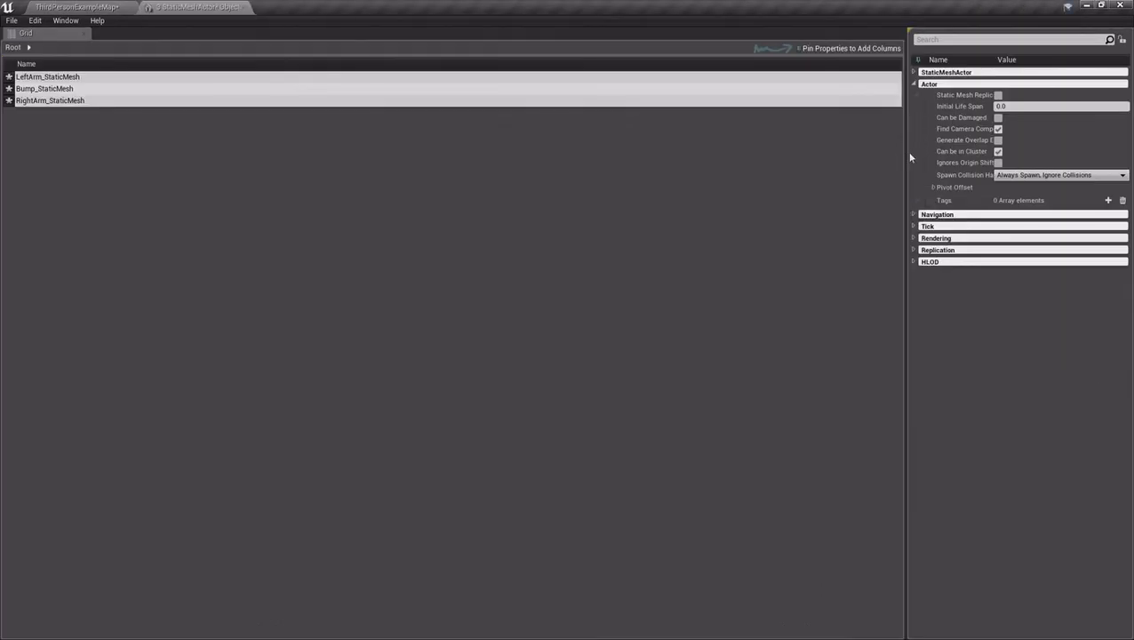
{"action": "left_click_drag", "start_coordinate": [904, 152], "coordinate": [654, 196]}
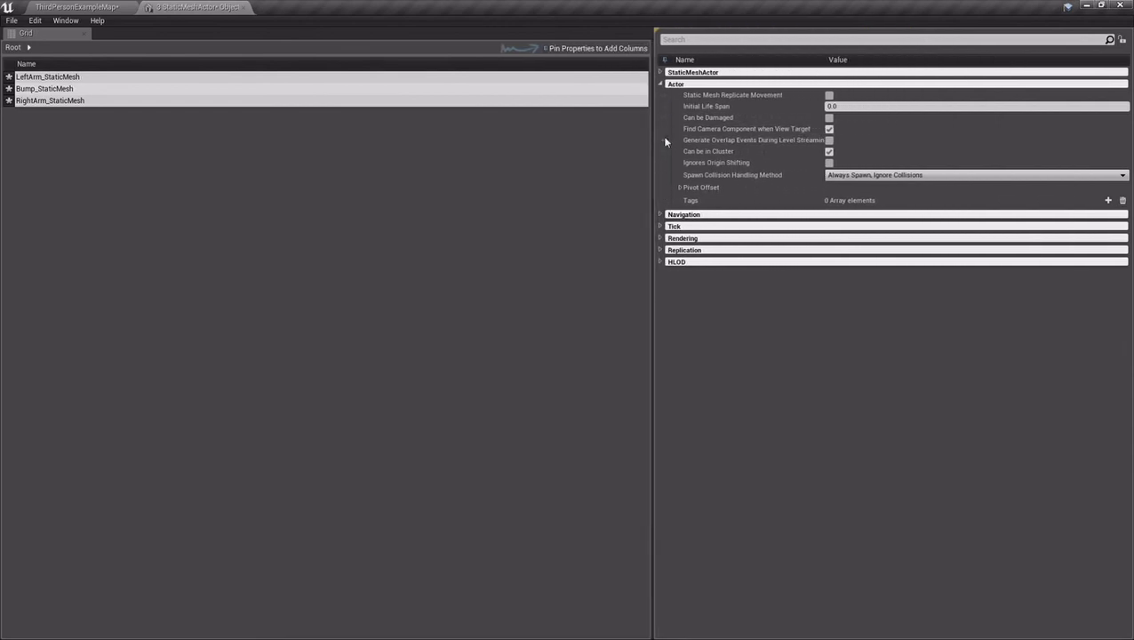
- Examine the StaticMeshActor, Static Mesh Component and Tick properties of the three meshes, and close the Property Matrix
{"action": "left_click", "coordinate": [662, 83]}
{"action": "left_click", "coordinate": [661, 72]}
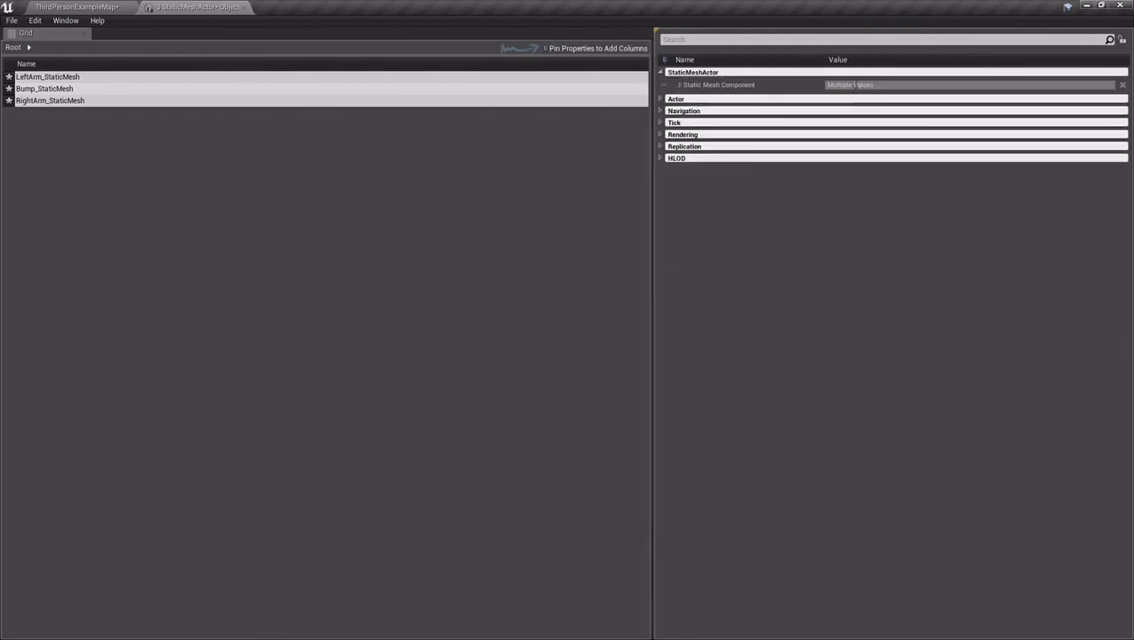
{"action": "left_click", "coordinate": [679, 84]}
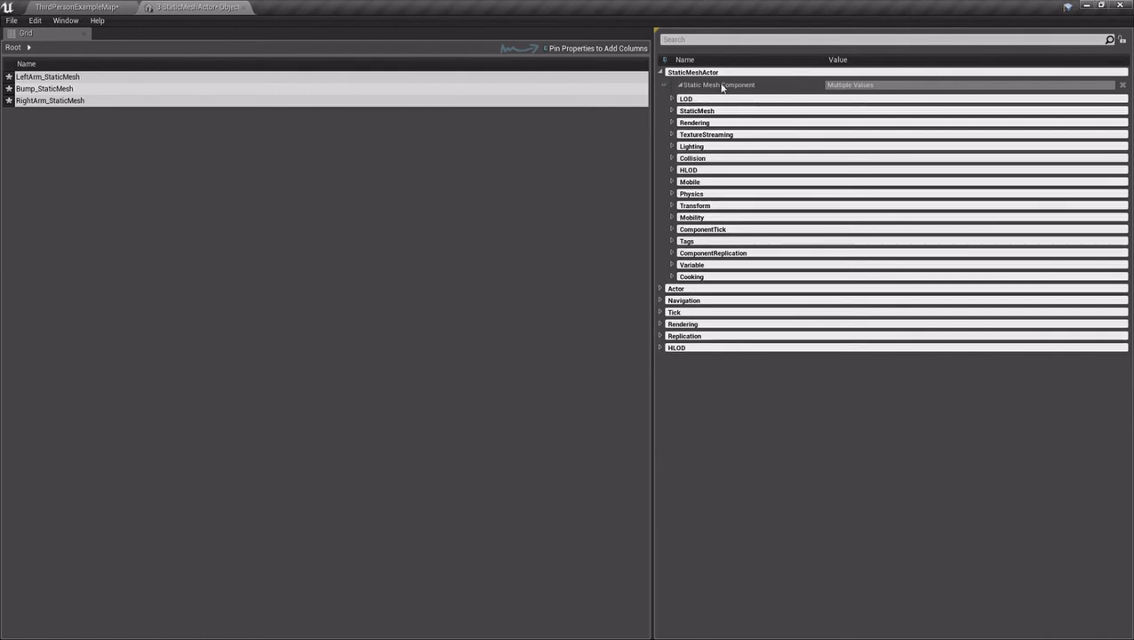
{"action": "left_click", "coordinate": [681, 84]}
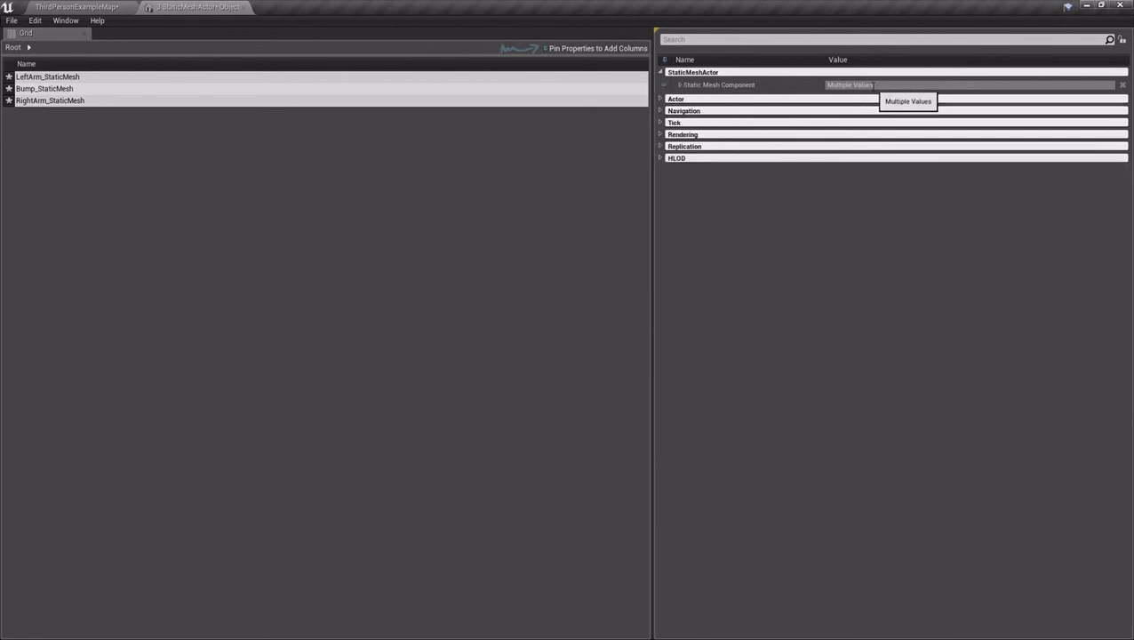
{"action": "left_click", "coordinate": [660, 123]}
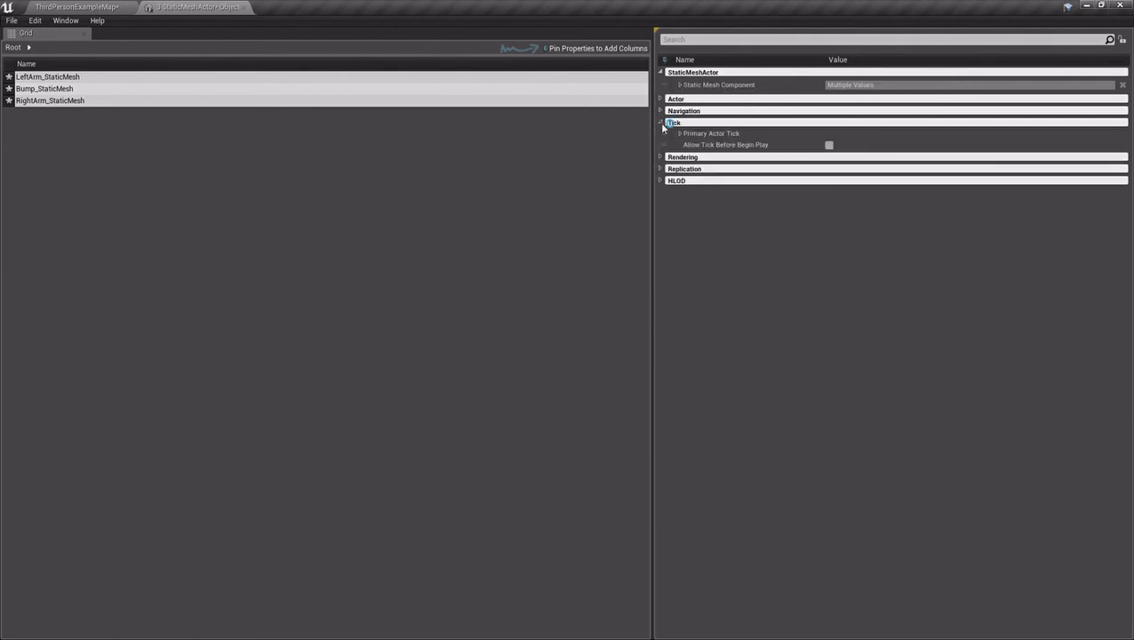
{"action": "left_click", "coordinate": [660, 122]}
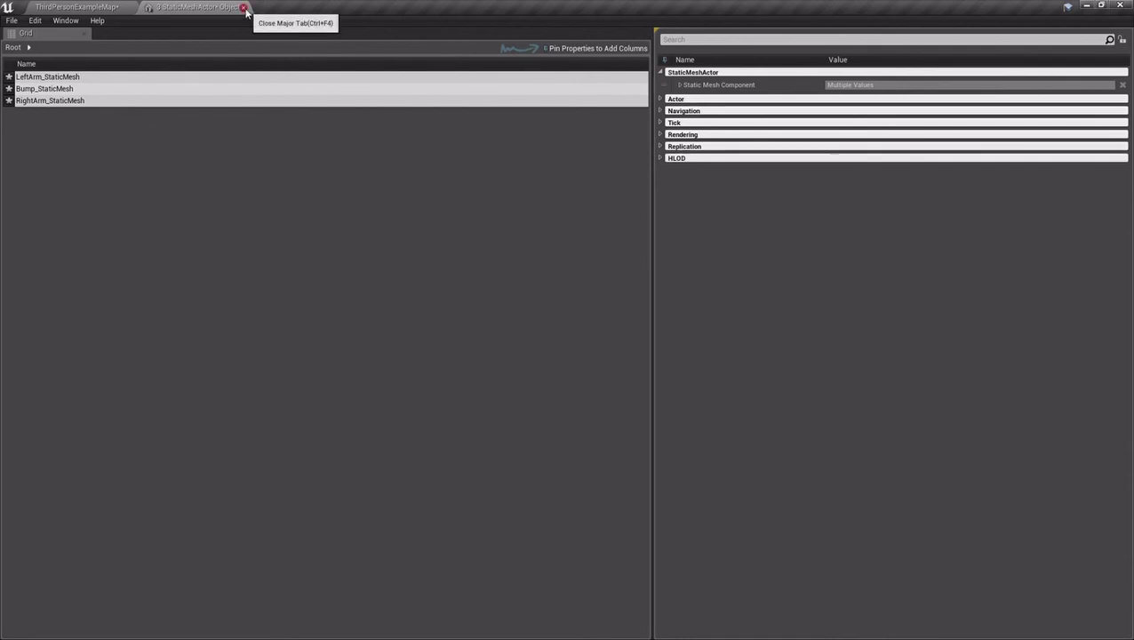
{"action": "left_click", "coordinate": [243, 8]}
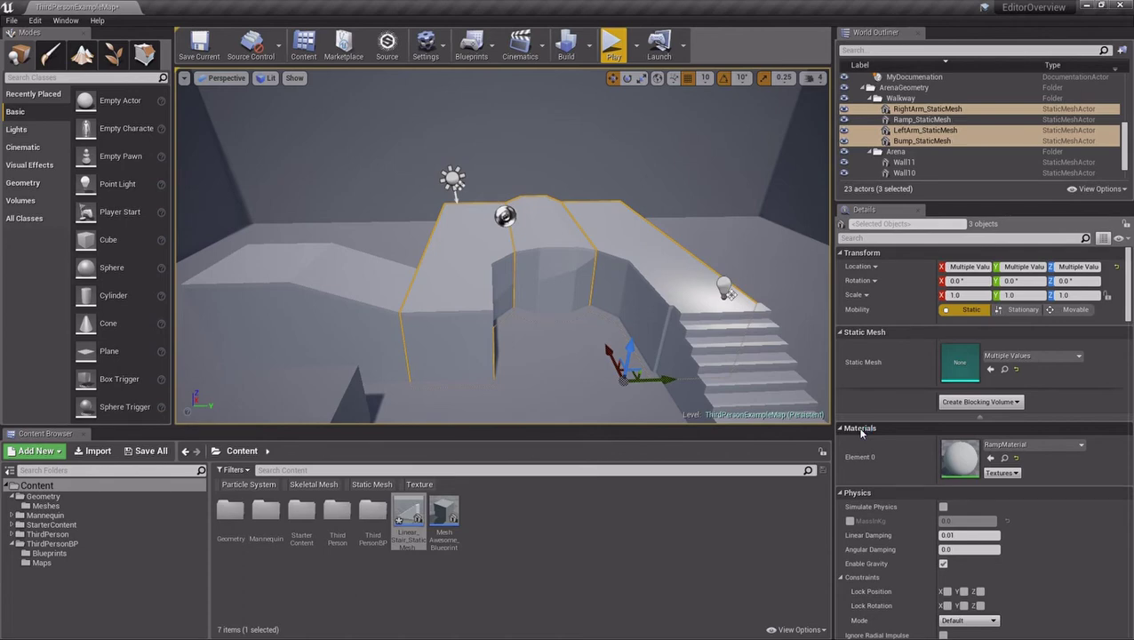
- Select the right arm mesh, open an additional Details panel, and dock it beside the Modes panel with a wider column
{"action": "left_click", "coordinate": [559, 284]}
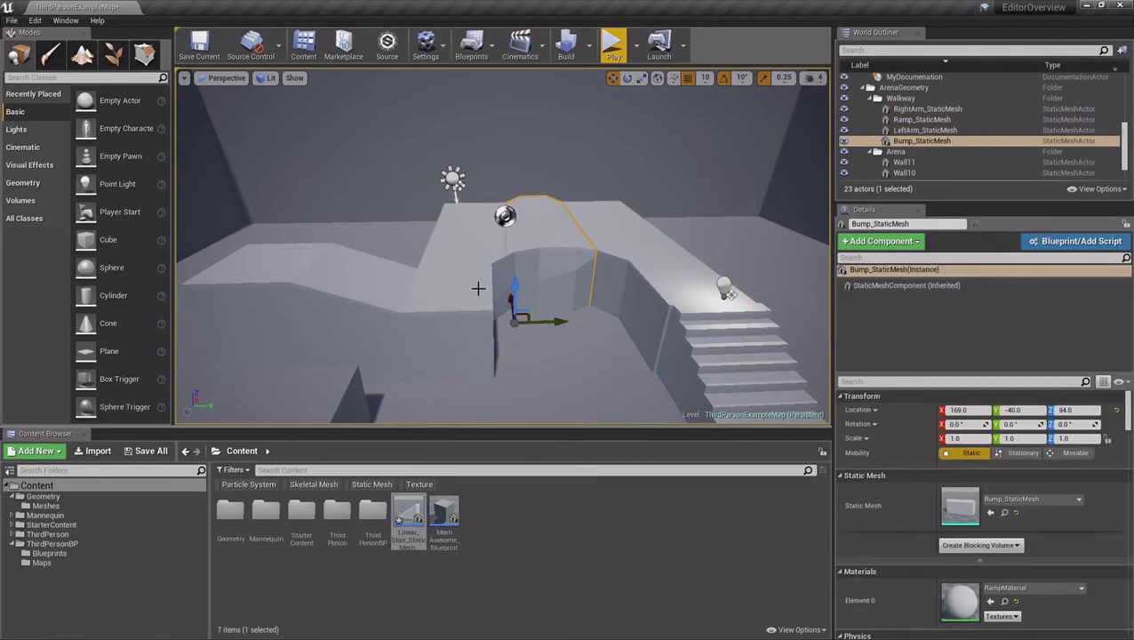
{"action": "left_click", "coordinate": [622, 236]}
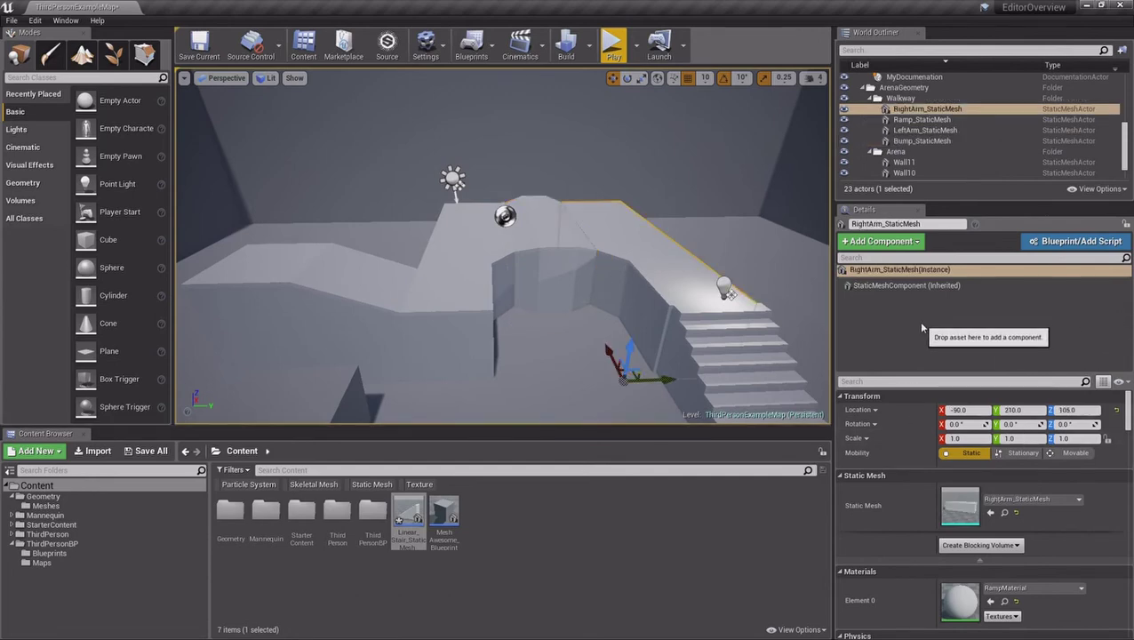
{"action": "left_click", "coordinate": [66, 21]}
{"action": "mouse_move", "coordinate": [81, 43]}
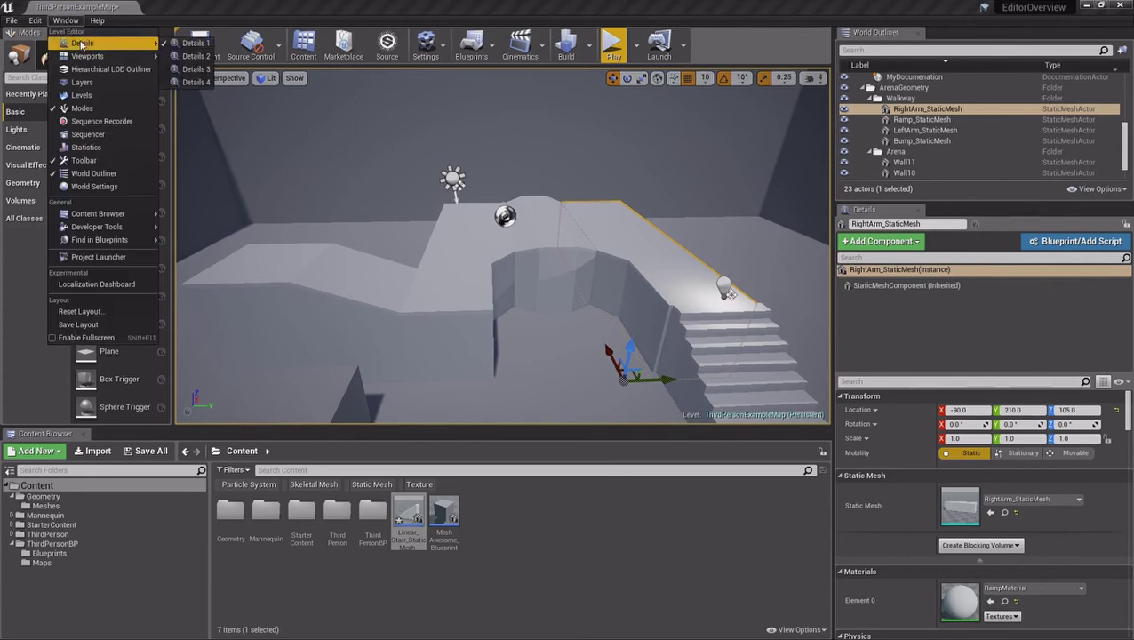
{"action": "left_click", "coordinate": [196, 66]}
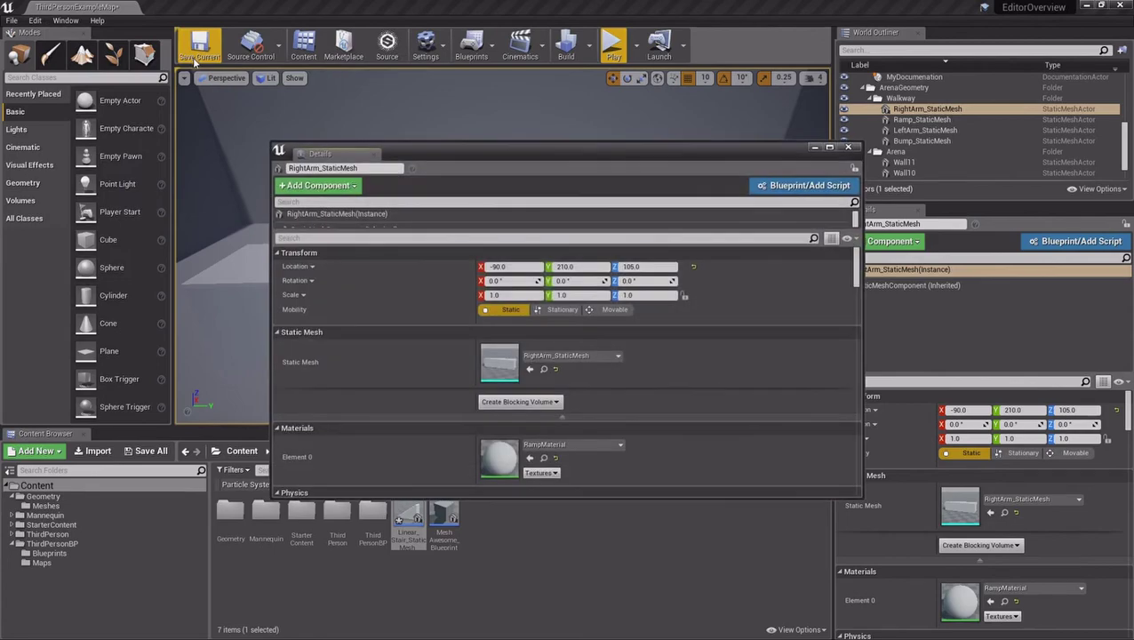
{"action": "left_click_drag", "start_coordinate": [346, 152], "coordinate": [128, 37]}
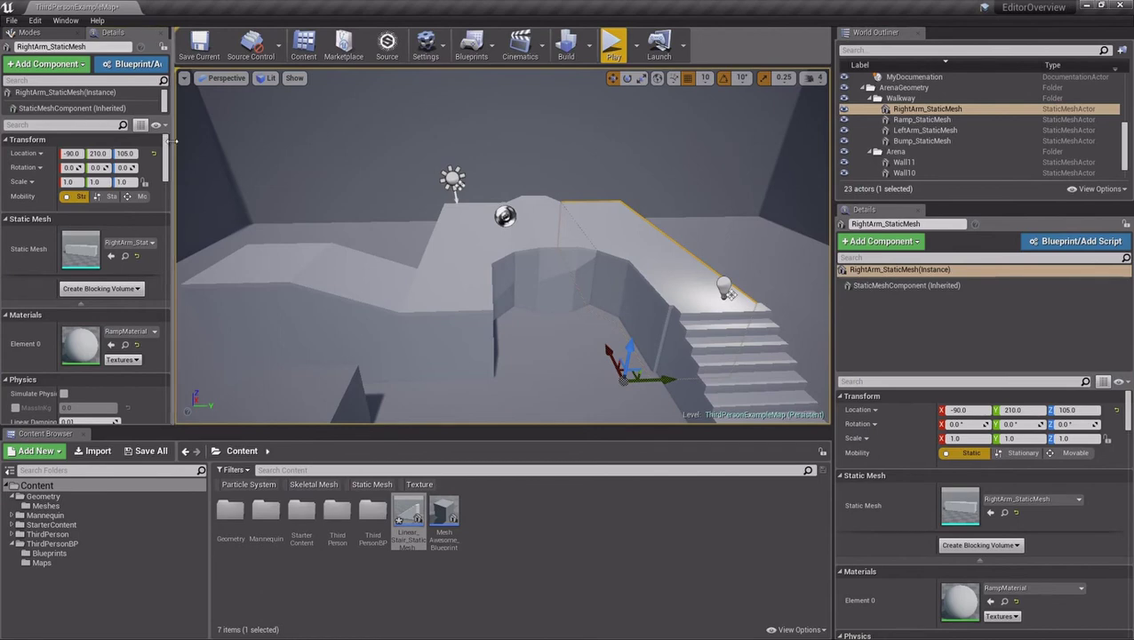
{"action": "left_click_drag", "start_coordinate": [172, 140], "coordinate": [171, 164]}
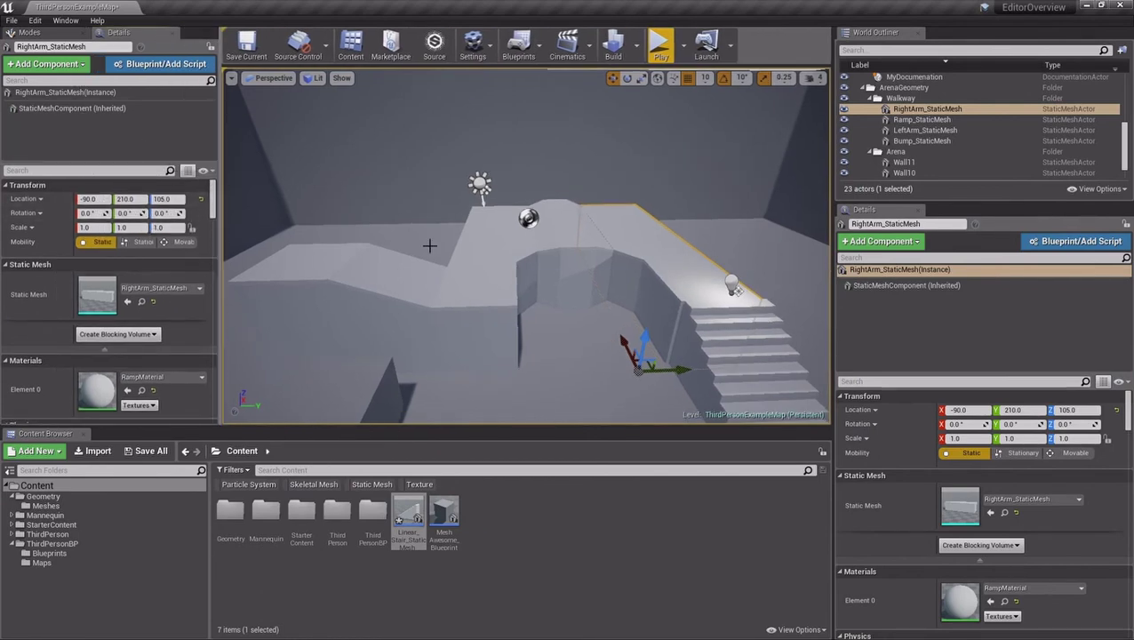
- Assign the M_Wood_Pine material to Element 0 of the left arm mesh and select the floor
{"action": "left_click", "coordinate": [512, 269]}
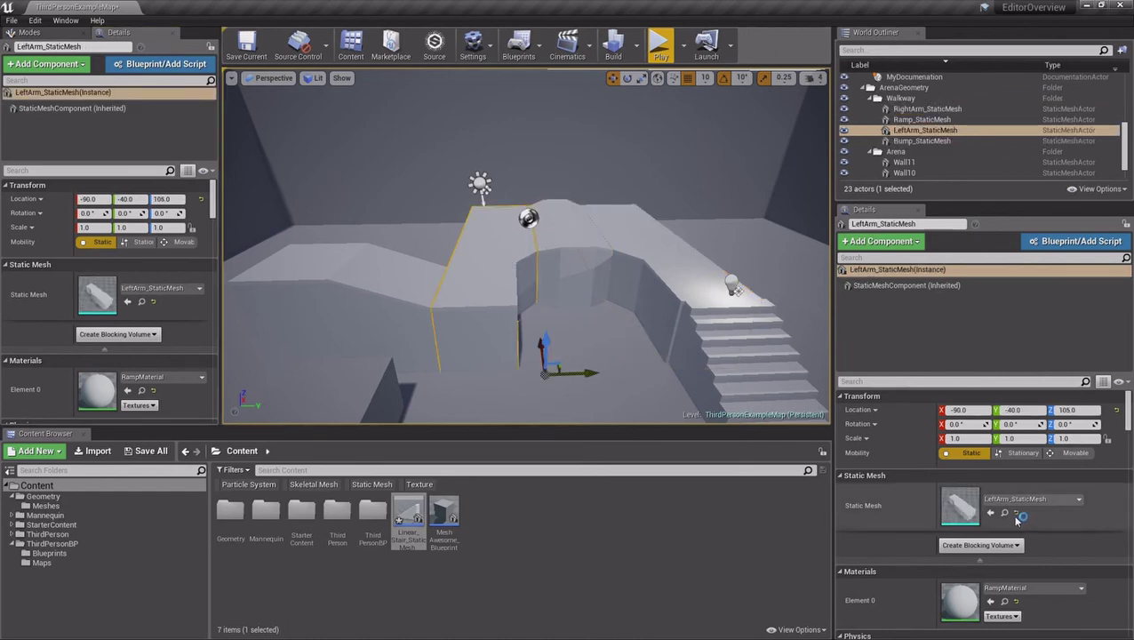
{"action": "left_click", "coordinate": [1030, 588]}
{"action": "left_click", "coordinate": [1010, 515]}
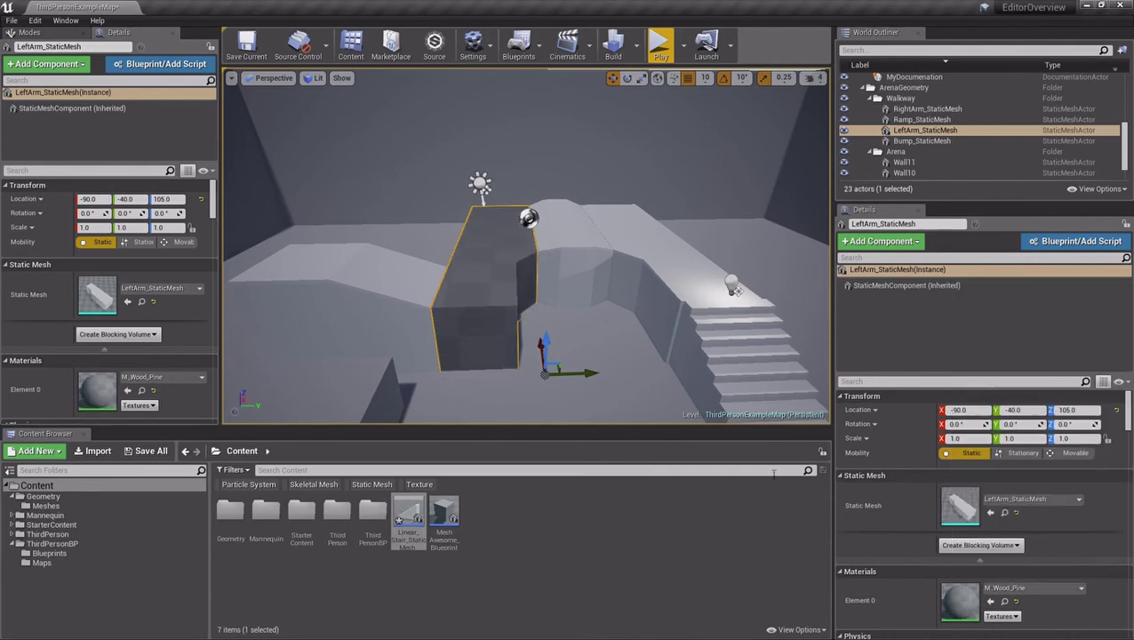
{"action": "right_click_drag", "start_coordinate": [590, 313], "coordinate": [584, 317]}
{"action": "left_click", "coordinate": [588, 317]}
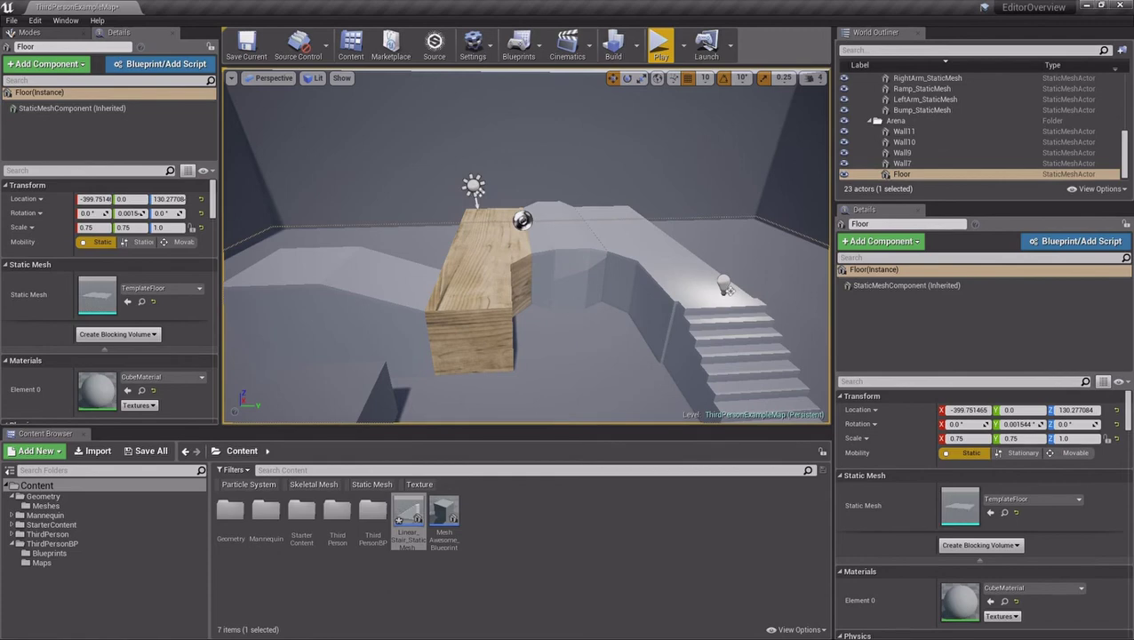
- Select the left arm and bump meshes alternately and compare their properties across the two Details panels
{"action": "left_click", "coordinate": [499, 281]}
{"action": "left_click", "coordinate": [568, 258]}
{"action": "left_click", "coordinate": [572, 260]}
{"action": "left_click", "coordinate": [532, 266]}
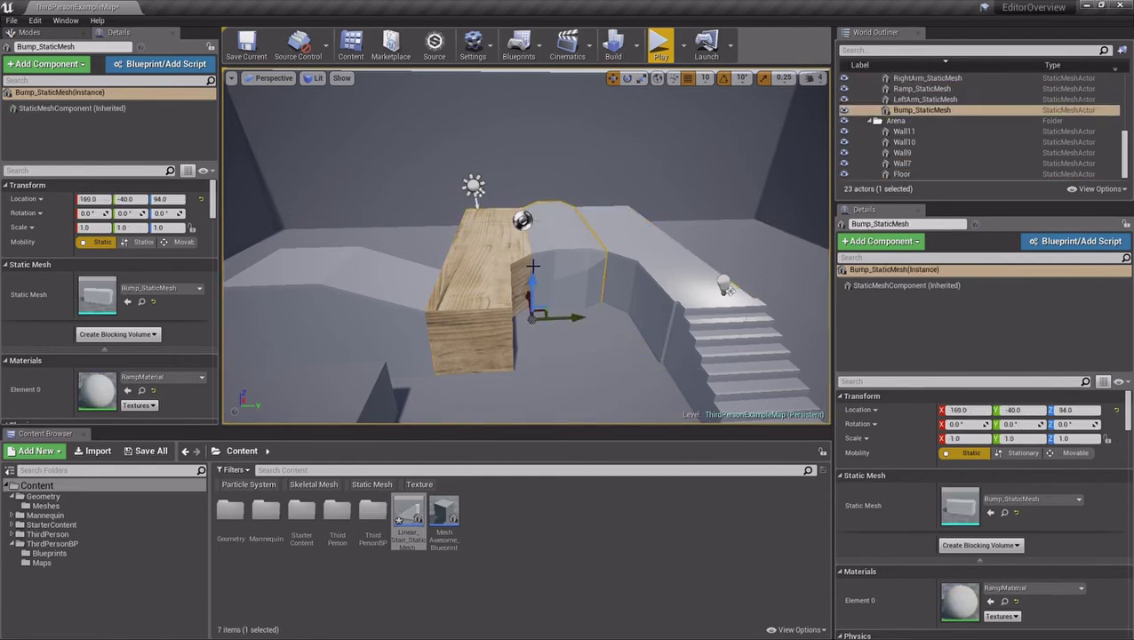
{"action": "left_click", "coordinate": [509, 265]}
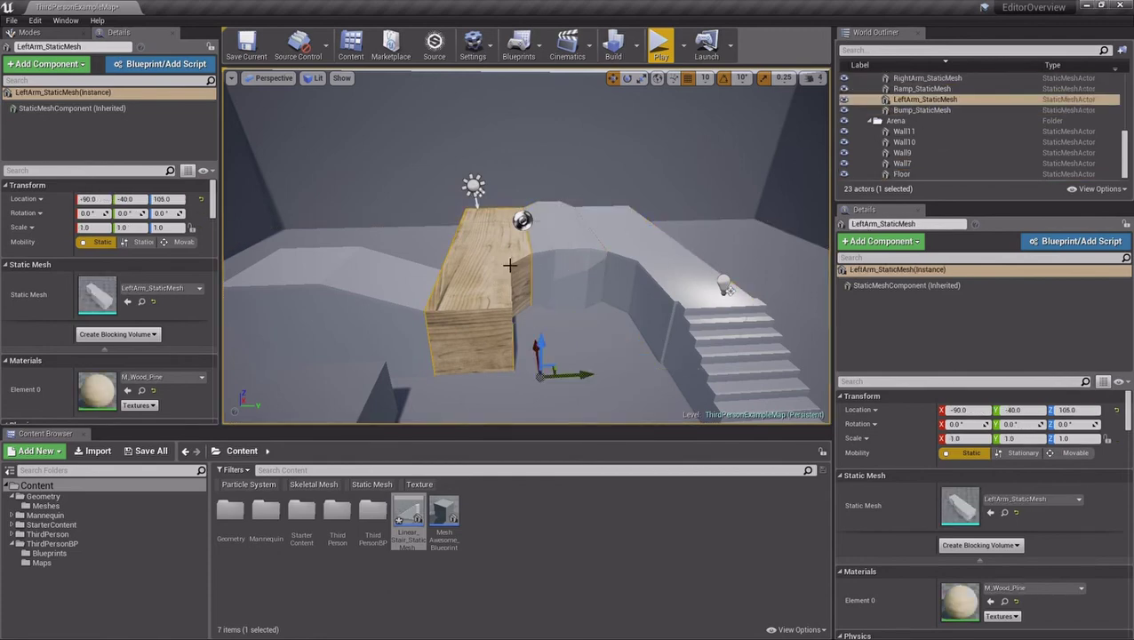
{"action": "left_click", "coordinate": [559, 266]}
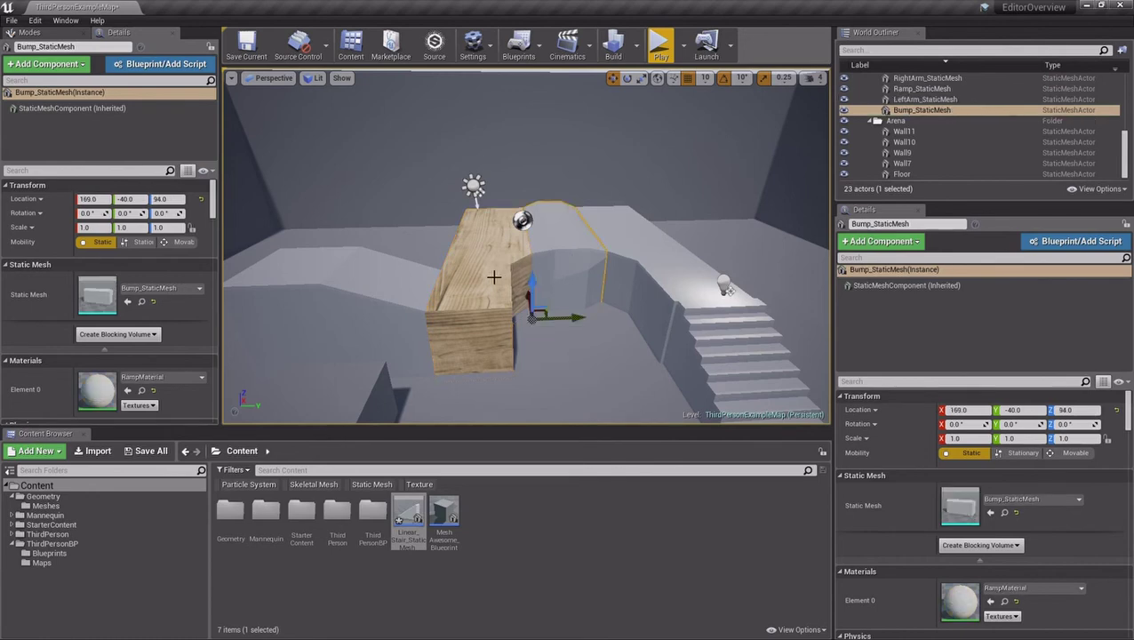
{"action": "left_click", "coordinate": [493, 276]}
{"action": "left_click", "coordinate": [560, 260]}
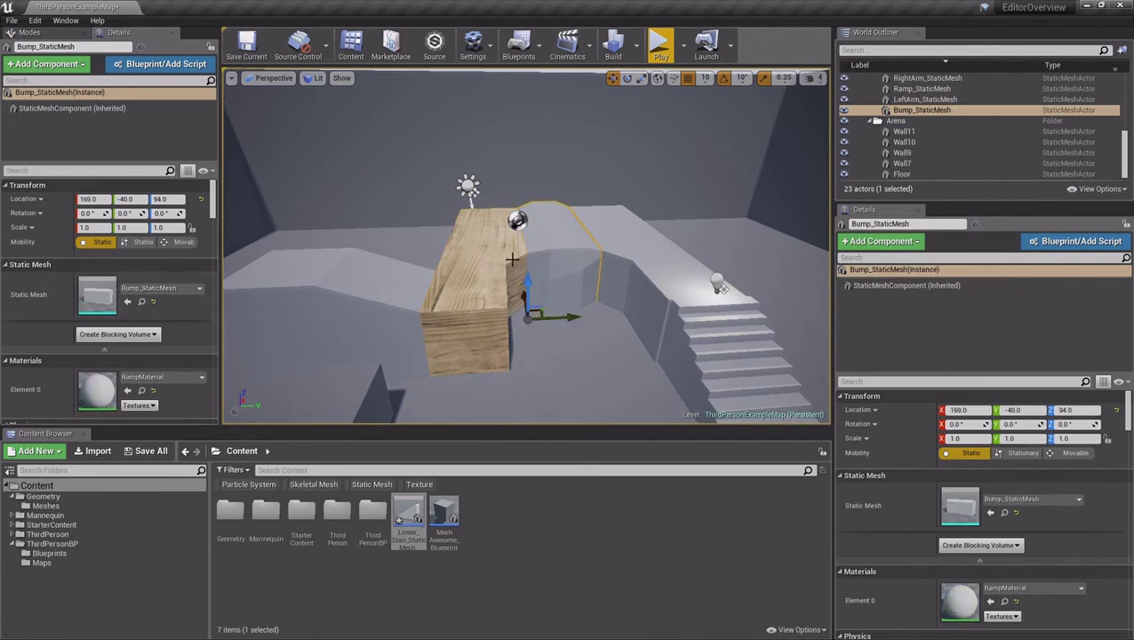
{"action": "left_click", "coordinate": [480, 264]}
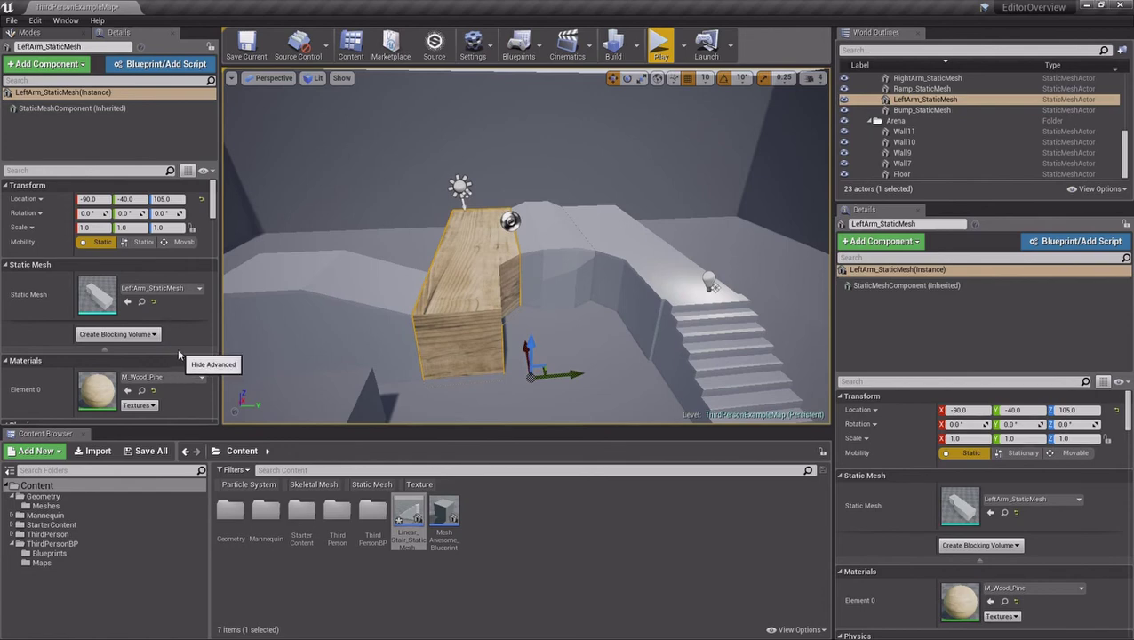
{"action": "left_click", "coordinate": [544, 276]}
{"action": "key", "text": "f"}
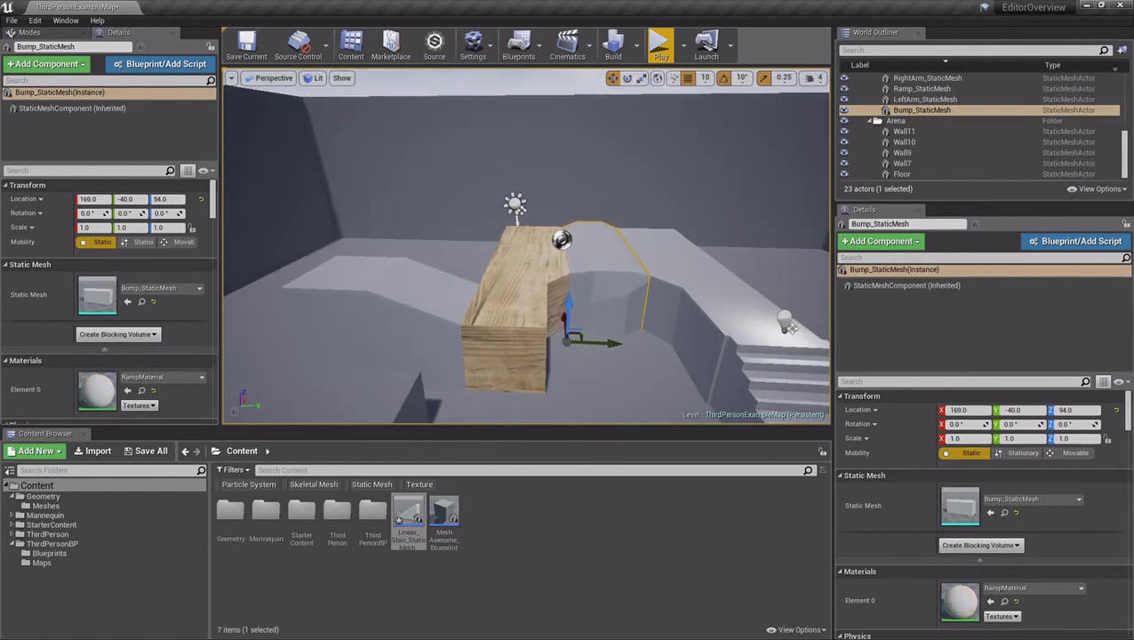
- Lock the additional Details panel to the left arm mesh and select the bump mesh
{"action": "left_click", "coordinate": [628, 381]}
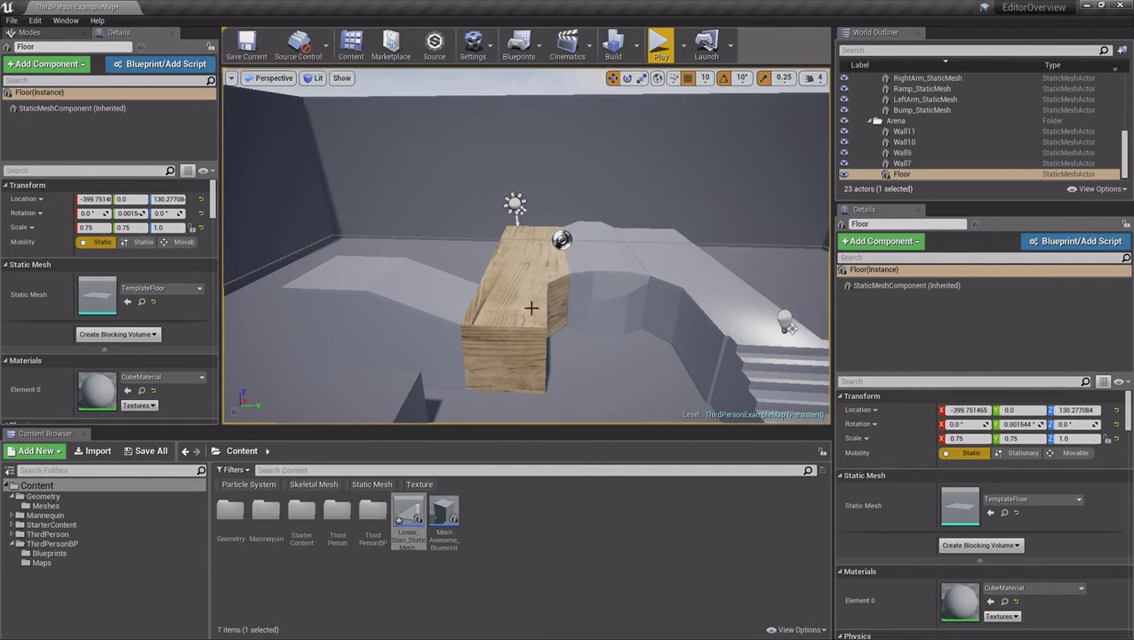
{"action": "left_click", "coordinate": [505, 260]}
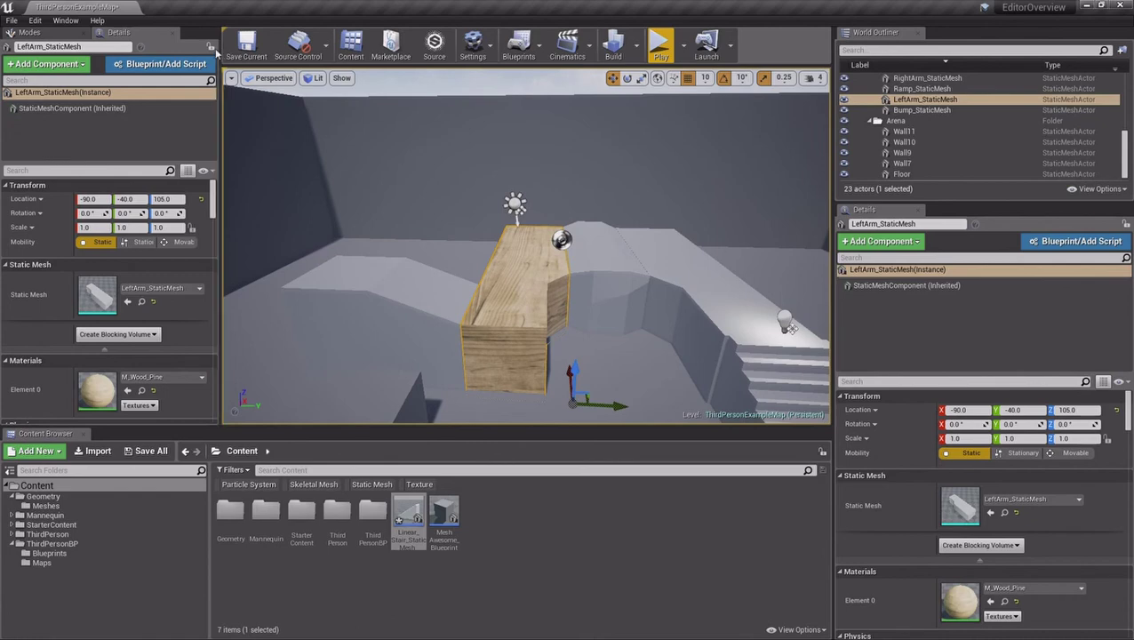
{"action": "left_click", "coordinate": [606, 271]}
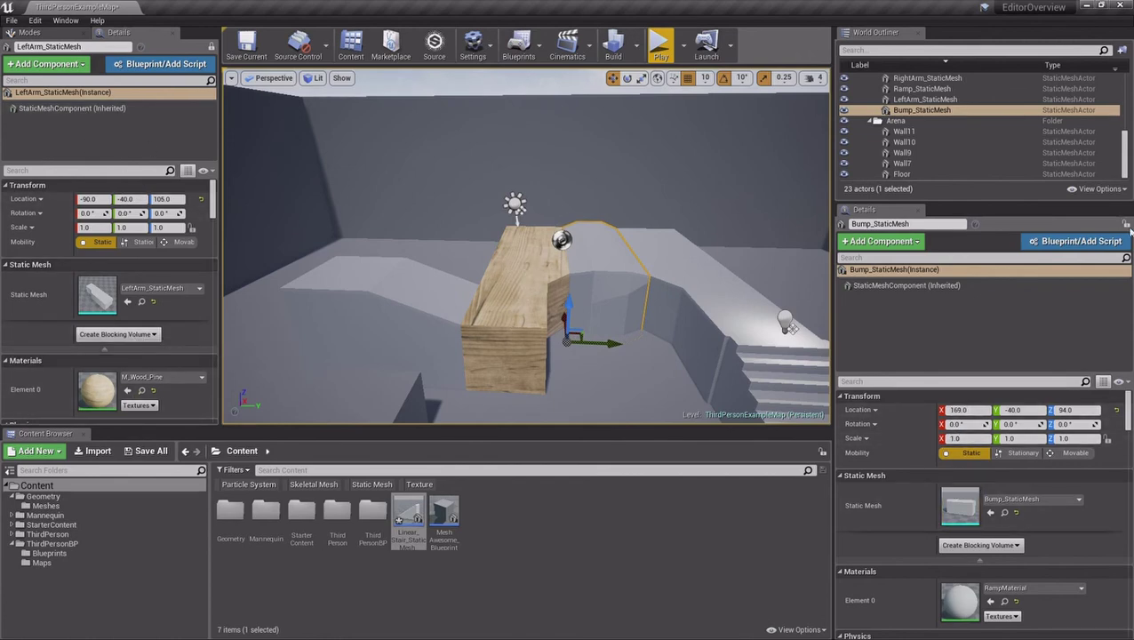
- Assign the M_Wood_Pine material to Element 0 of the bump mesh while the additional Details panel stays locked to the left arm
{"action": "left_click", "coordinate": [704, 314]}
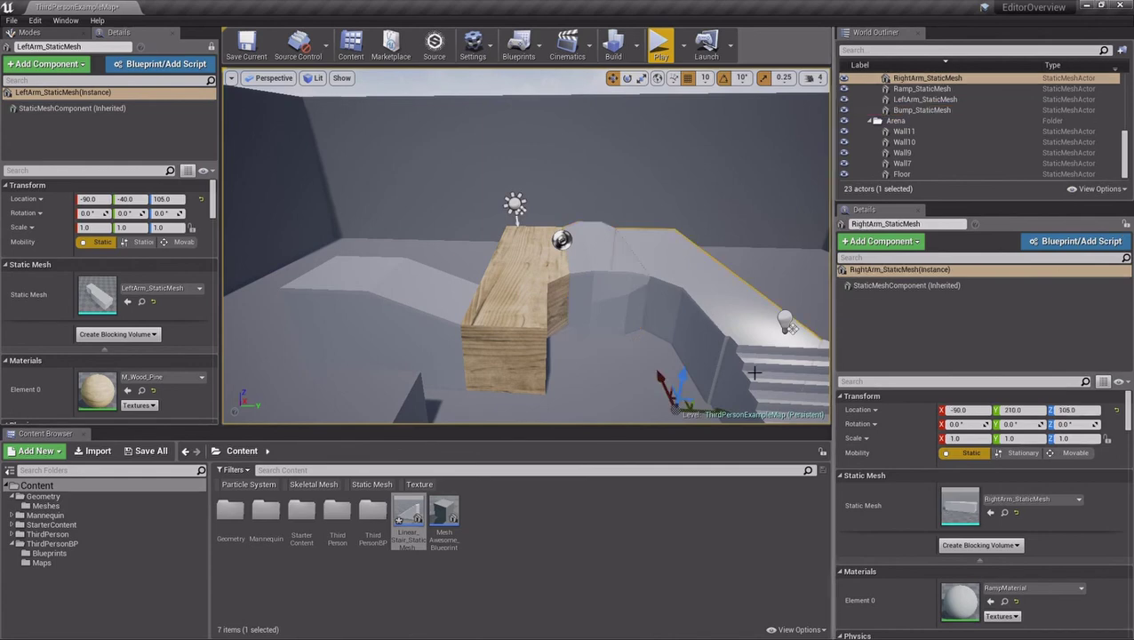
{"action": "left_click", "coordinate": [694, 284]}
{"action": "left_click", "coordinate": [632, 270]}
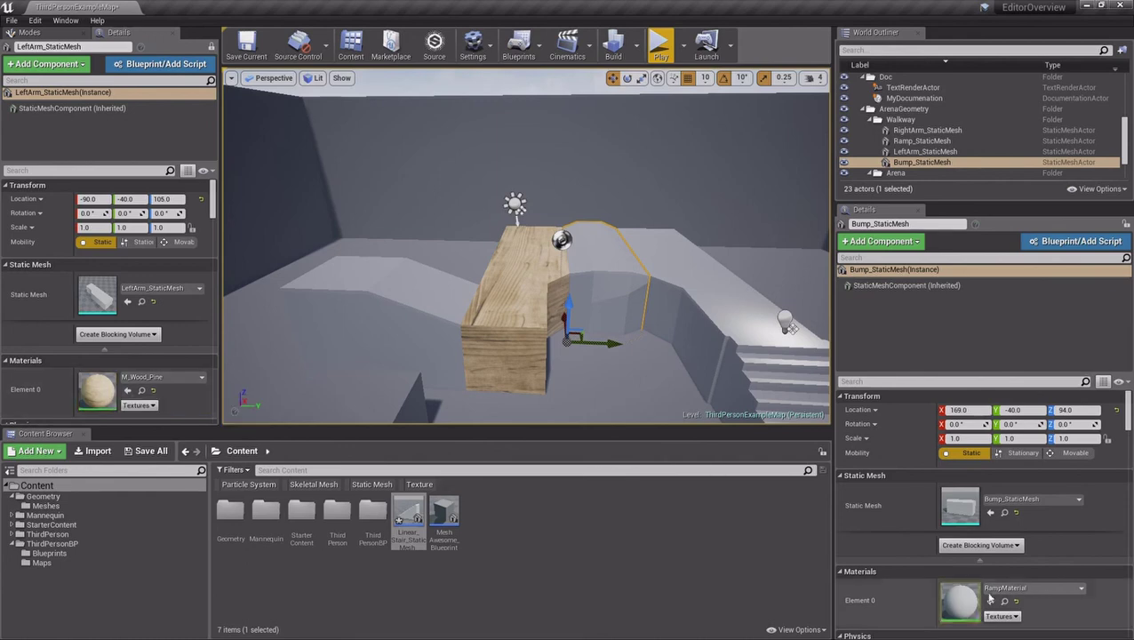
{"action": "left_click", "coordinate": [1031, 587]}
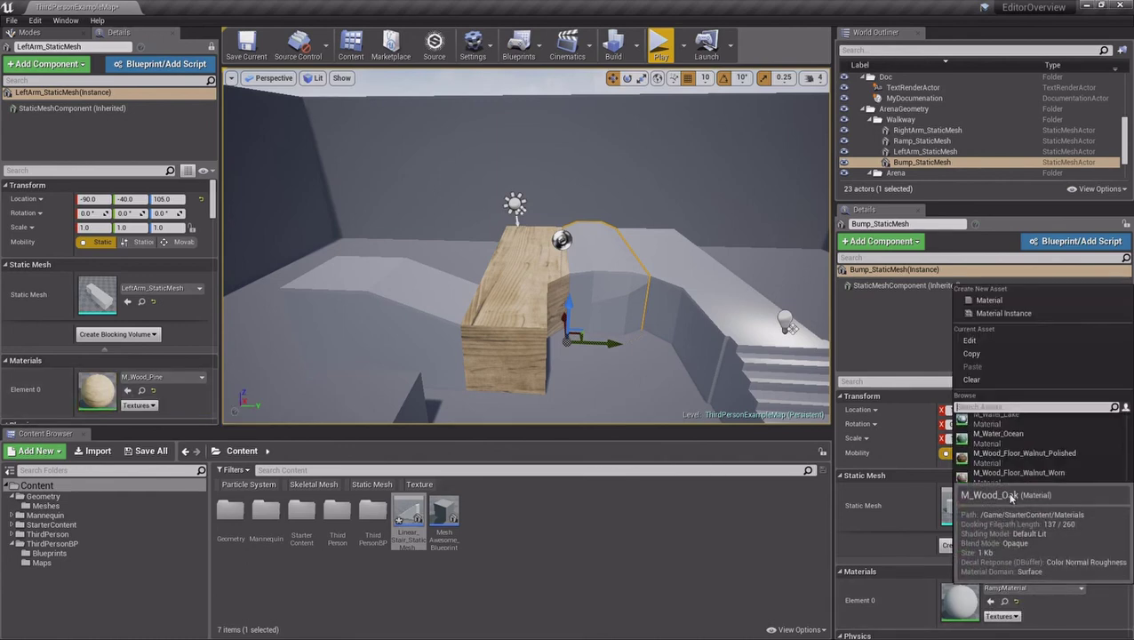
{"action": "left_click", "coordinate": [993, 512]}
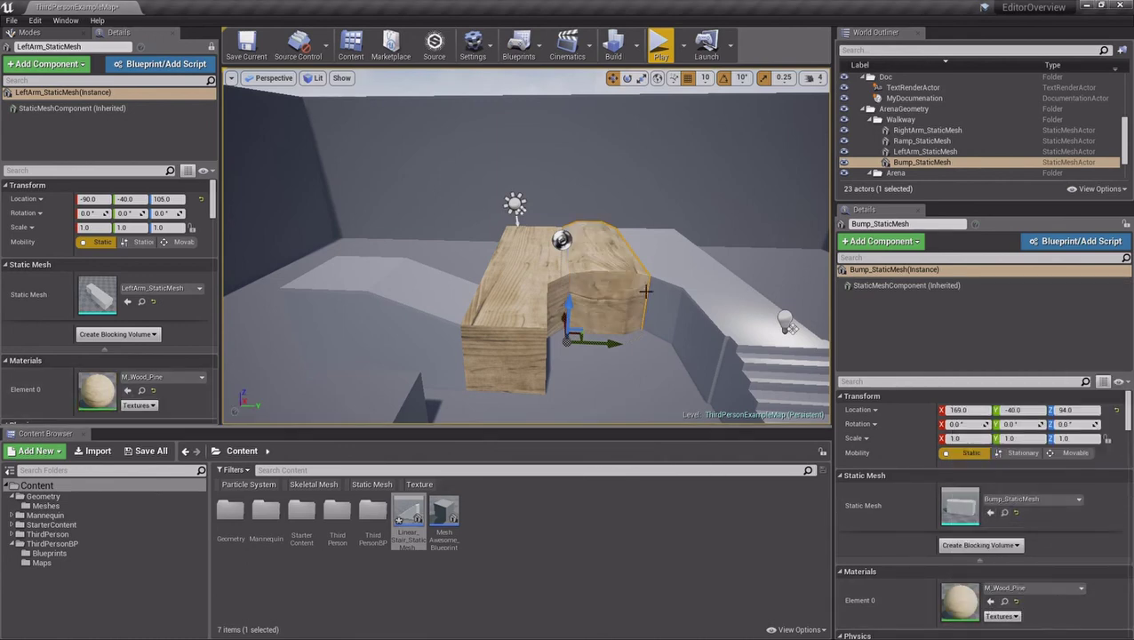
- Assign the M_Wood_Pine material to Element 0 of the right arm mesh
{"action": "left_click", "coordinate": [672, 278]}
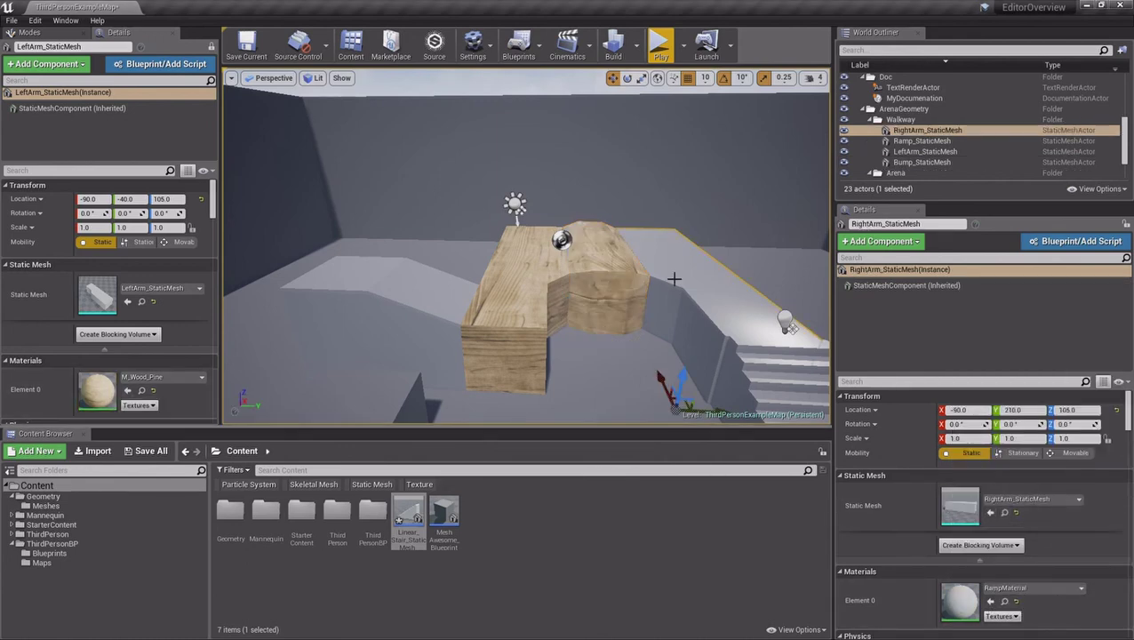
{"action": "left_click", "coordinate": [1006, 587]}
{"action": "left_click", "coordinate": [993, 512]}
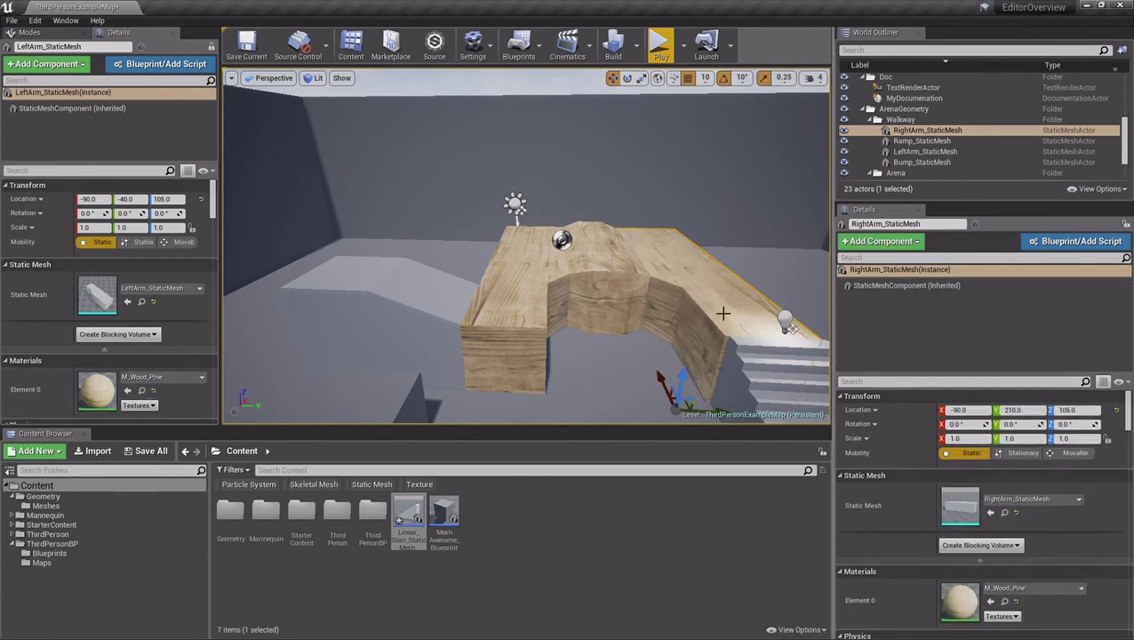
- Select the ramp mesh and close the additional Details panel docked beside the Modes panel
{"action": "left_click", "coordinate": [480, 264]}
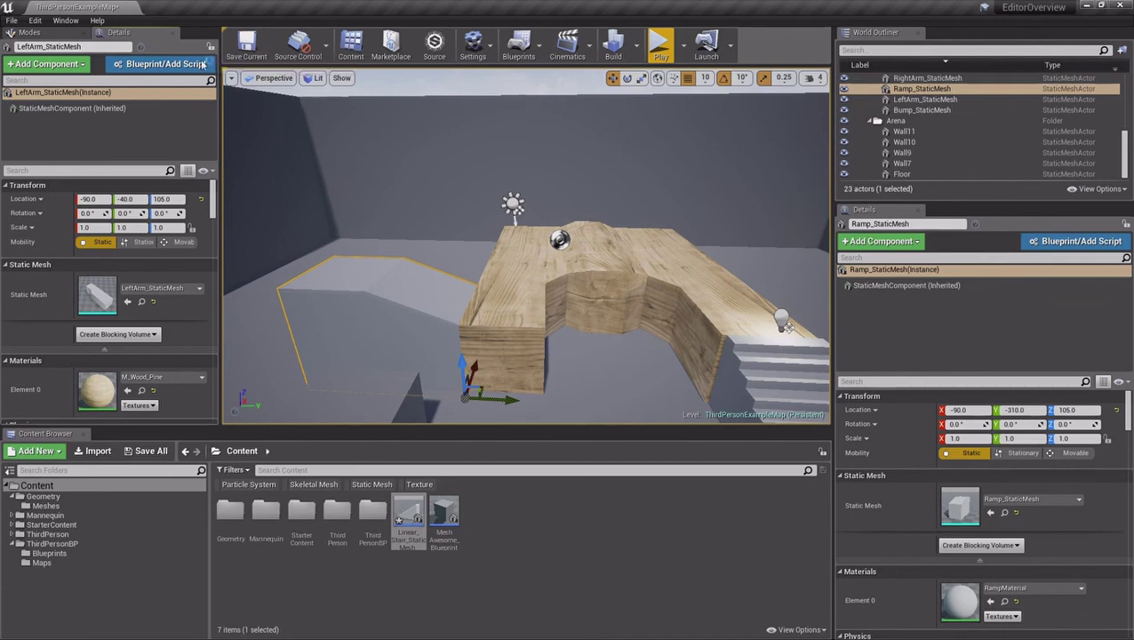
{"action": "left_click", "coordinate": [174, 32]}
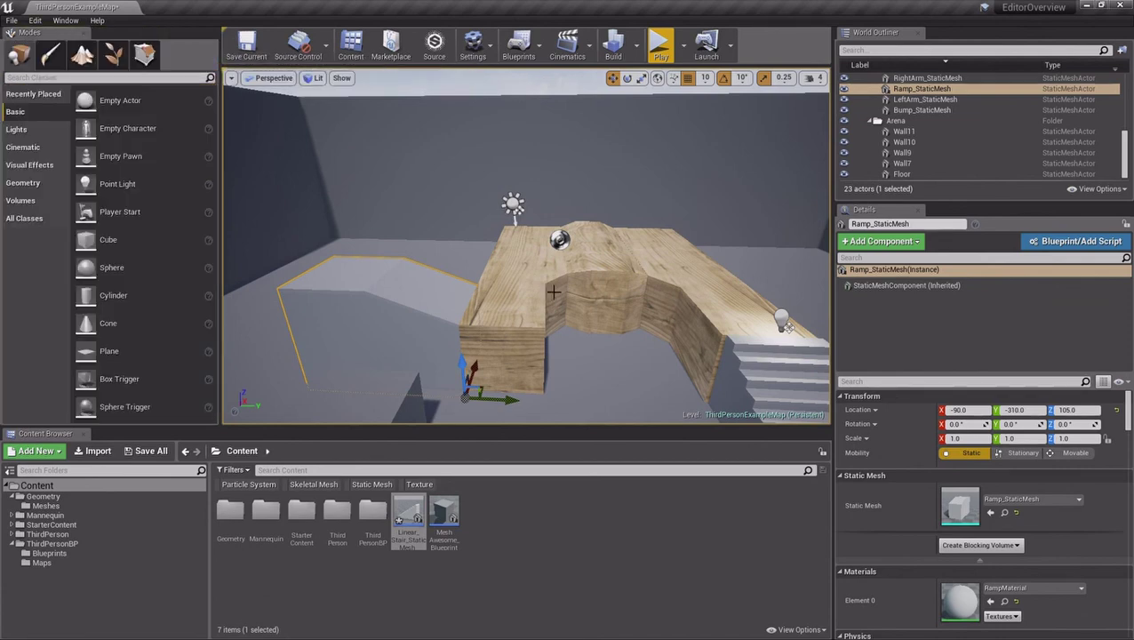